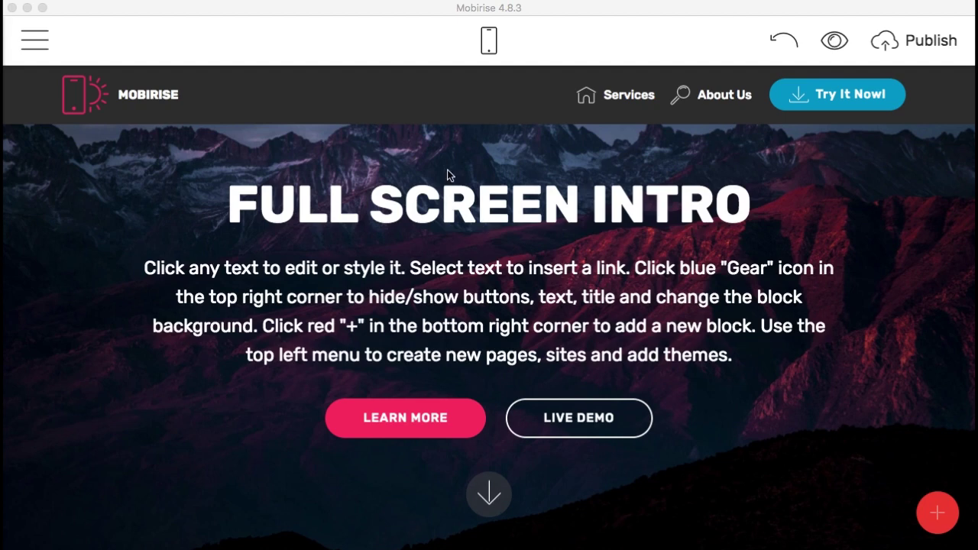
# Step: Look over the home page from the full screen intro block down to the footer
pyautogui.click(524, 21)
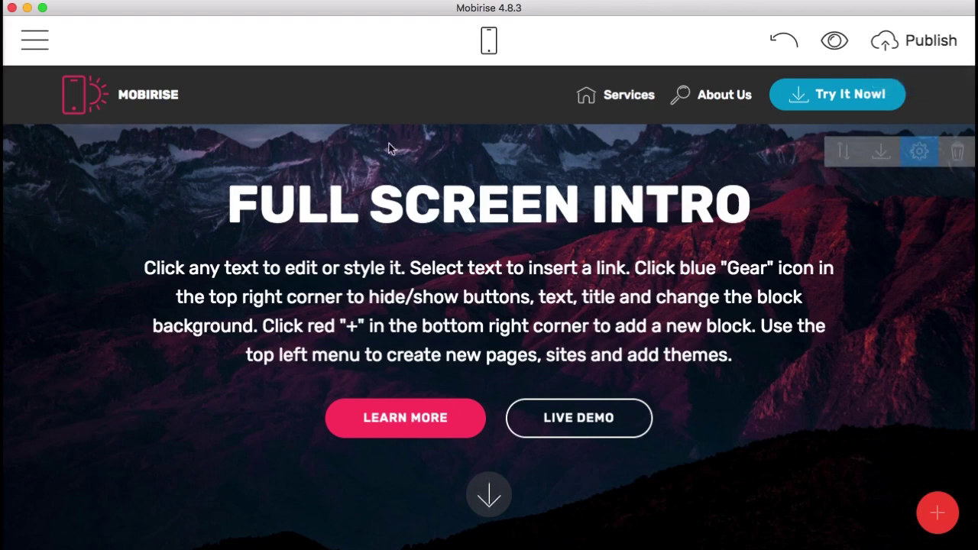
pyautogui.scroll(-5, 390, 149)
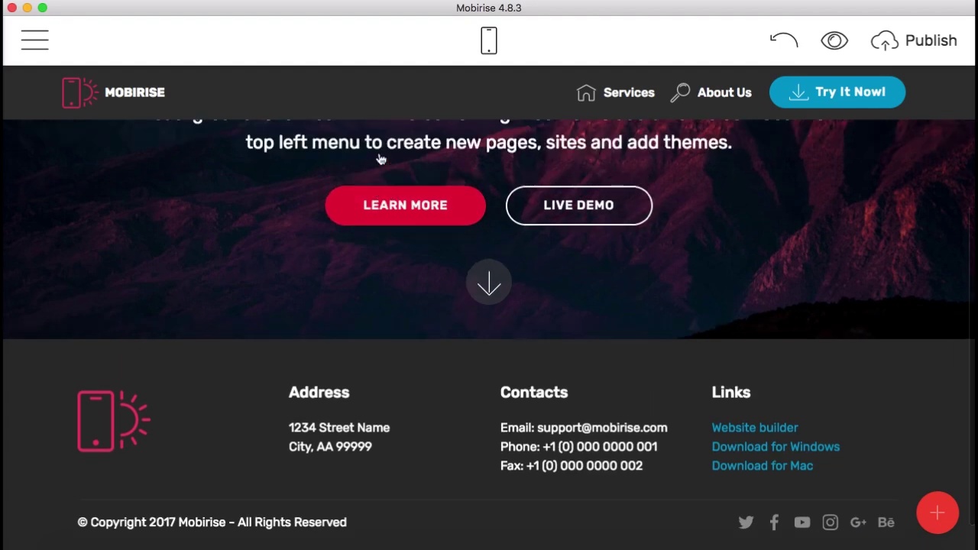
pyautogui.scroll(7, 386, 153)
pyautogui.scroll(-6, 398, 203)
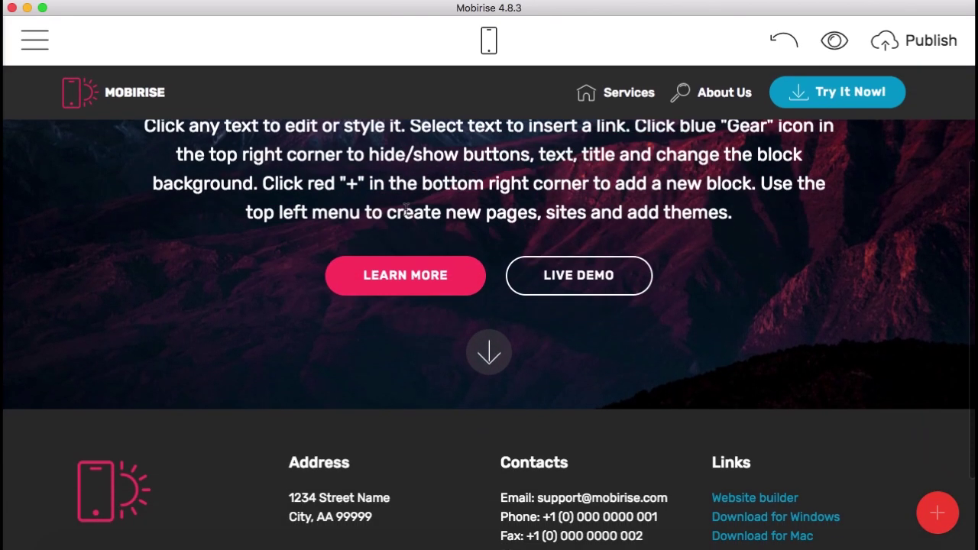
pyautogui.scroll(5, 448, 232)
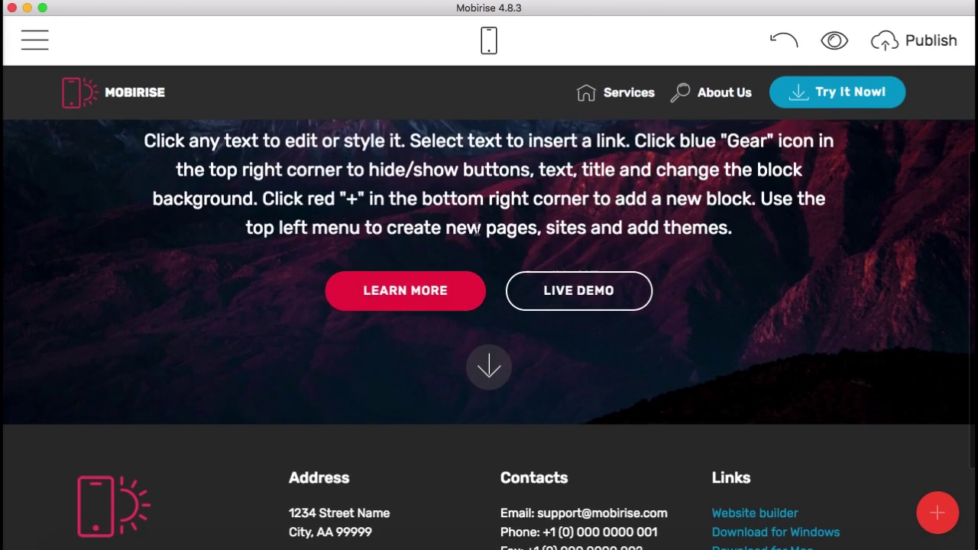
pyautogui.scroll(-3, 711, 290)
pyautogui.scroll(-2, 818, 299)
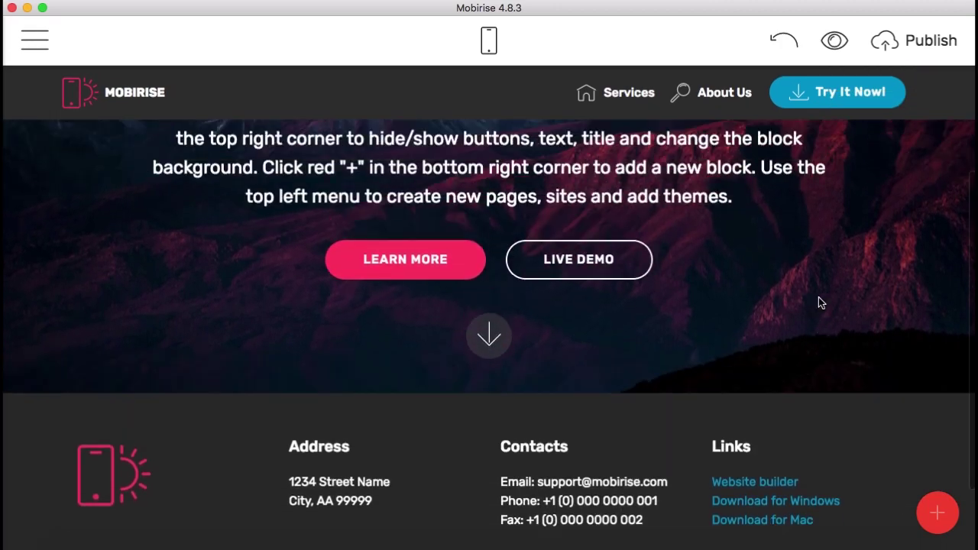
pyautogui.scroll(6, 819, 298)
pyautogui.scroll(-4, 819, 302)
pyautogui.scroll(-2, 815, 288)
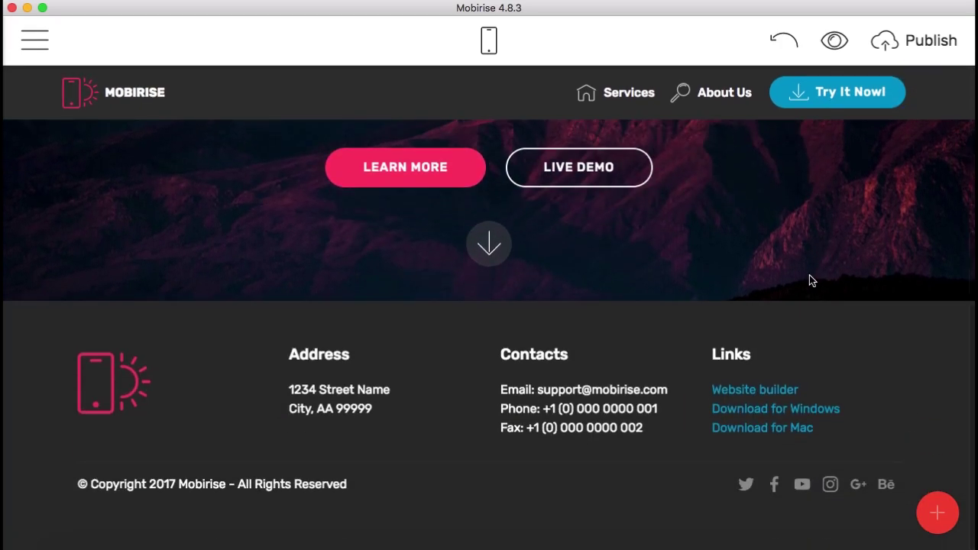
pyautogui.scroll(5, 810, 279)
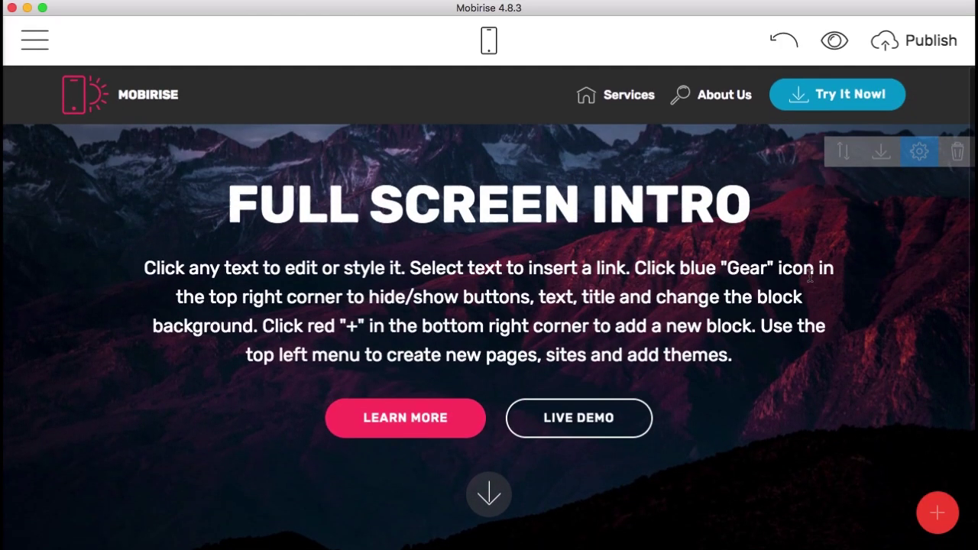
# Step: Add the block with three plain text cards between the full screen intro and the footer
pyautogui.click(937, 513)
pyautogui.click(781, 81)
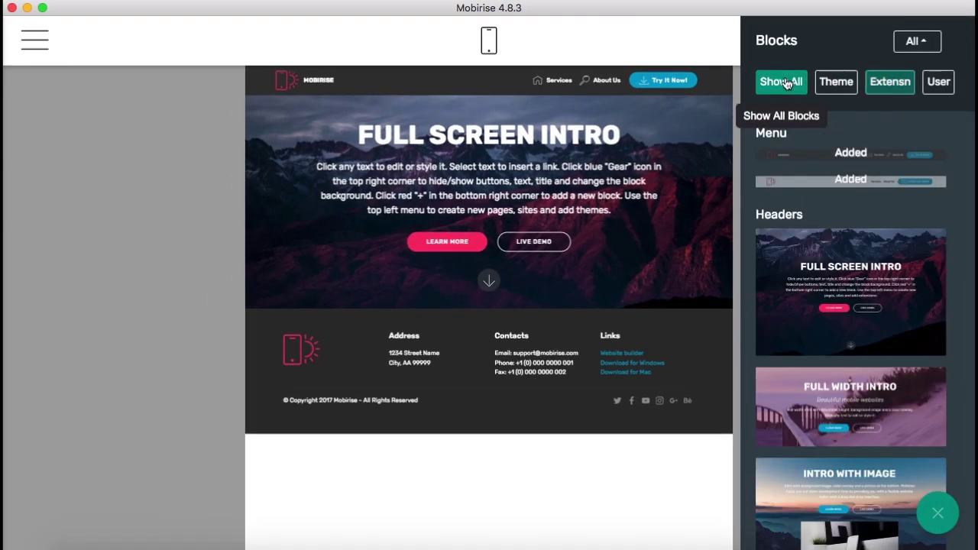
pyautogui.scroll(-10, 879, 288)
pyautogui.scroll(-15, 879, 288)
pyautogui.scroll(-15, 879, 289)
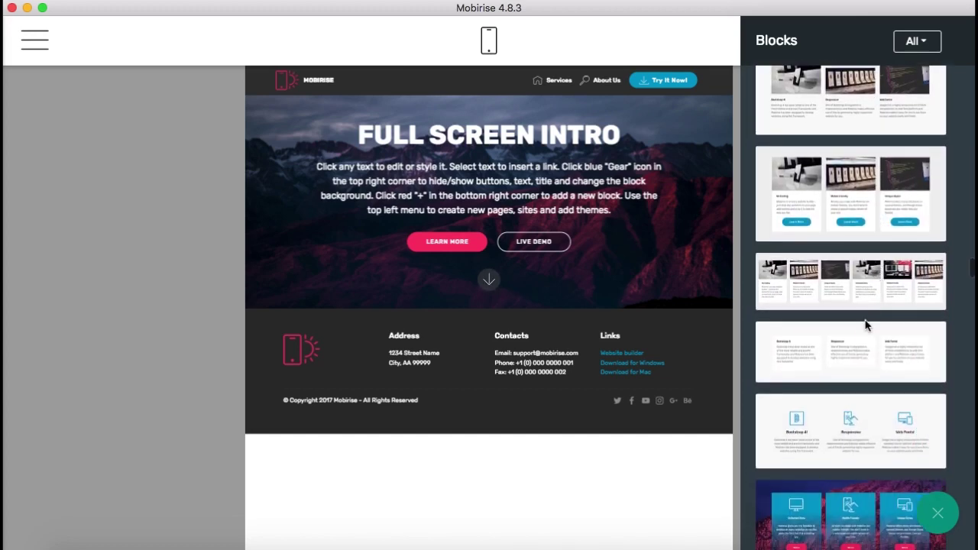
pyautogui.moveTo(859, 347); pyautogui.dragTo(649, 329)
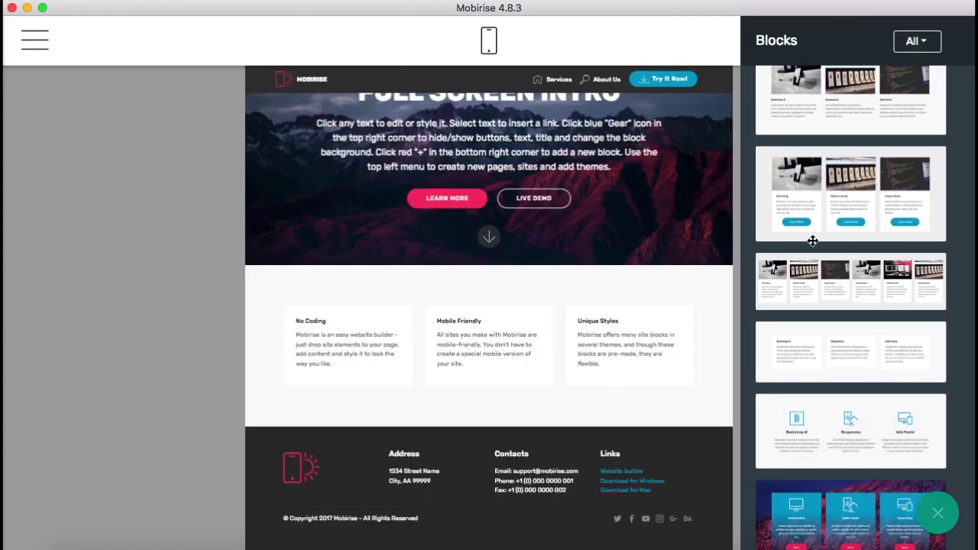
pyautogui.click(159, 271)
pyautogui.scroll(-4, 573, 401)
pyautogui.scroll(-4, 779, 286)
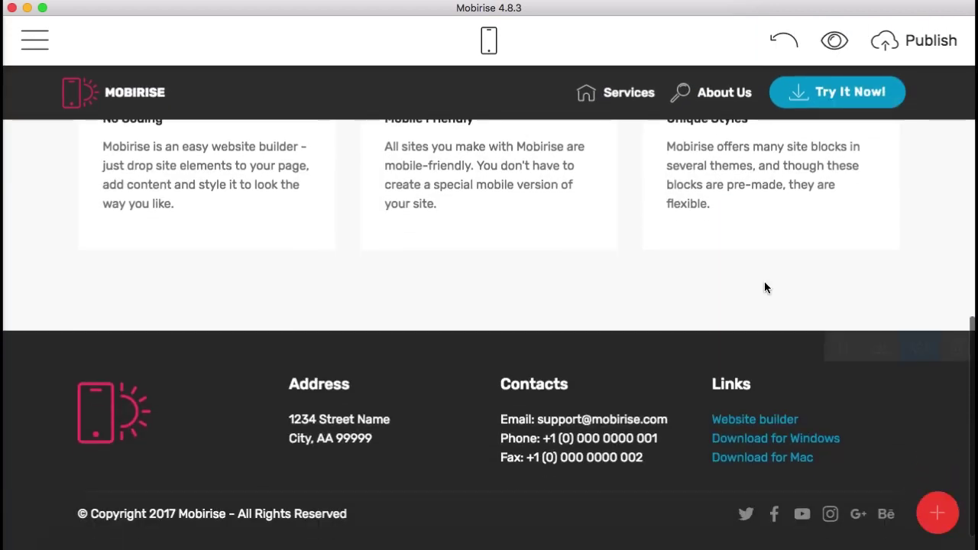
# Step: Try the image and video backgrounds on the three-card block, and return it to a background color
pyautogui.scroll(5, 818, 285)
pyautogui.click(918, 191)
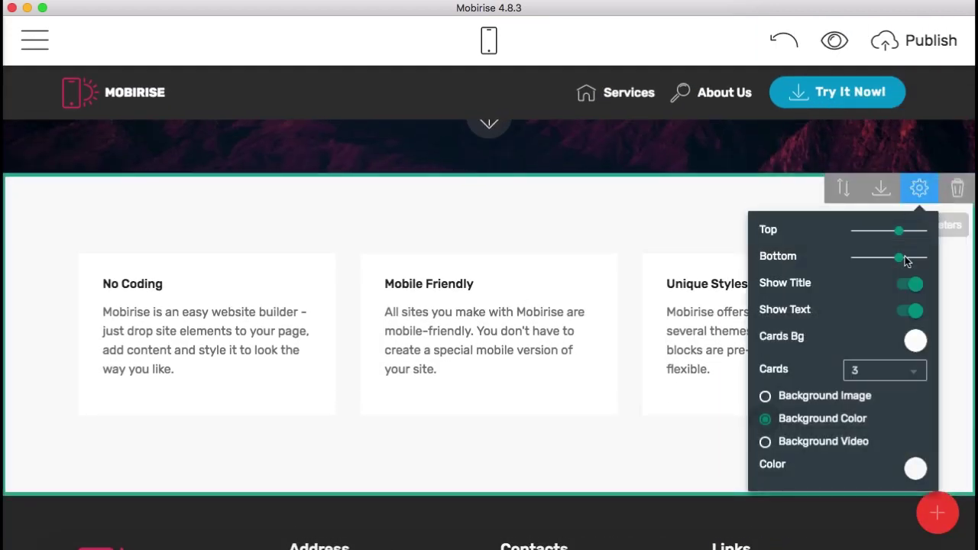
pyautogui.click(822, 403)
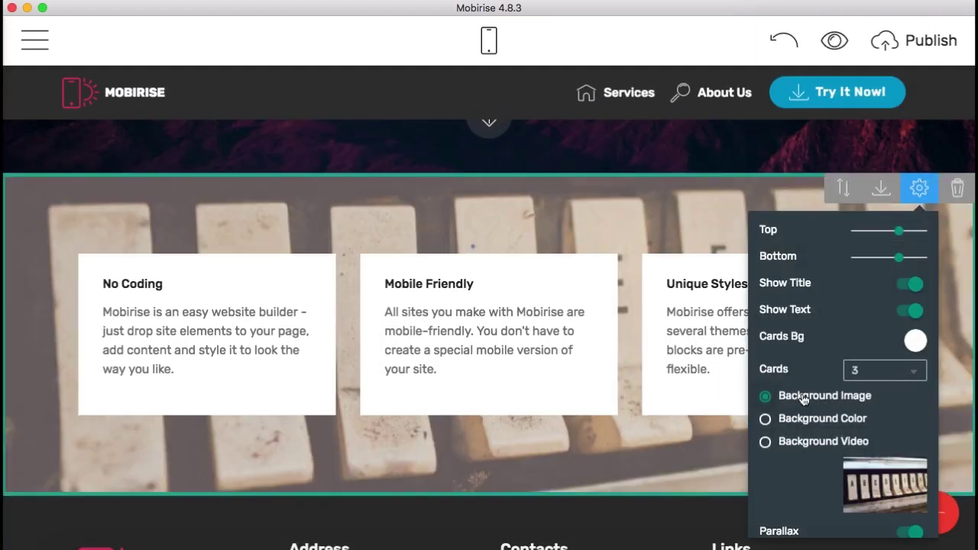
pyautogui.click(765, 419)
pyautogui.click(765, 442)
pyautogui.click(765, 419)
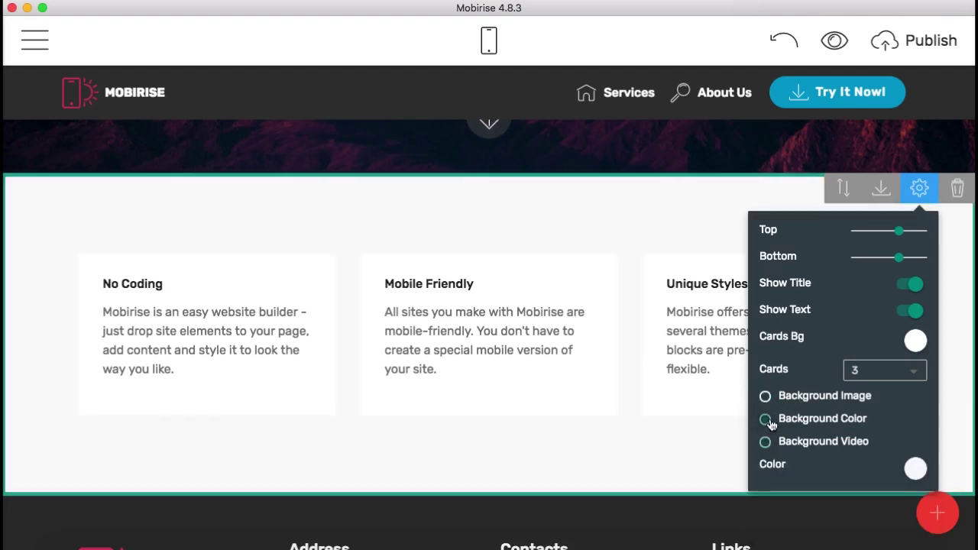
pyautogui.click(698, 190)
pyautogui.scroll(-1, 808, 217)
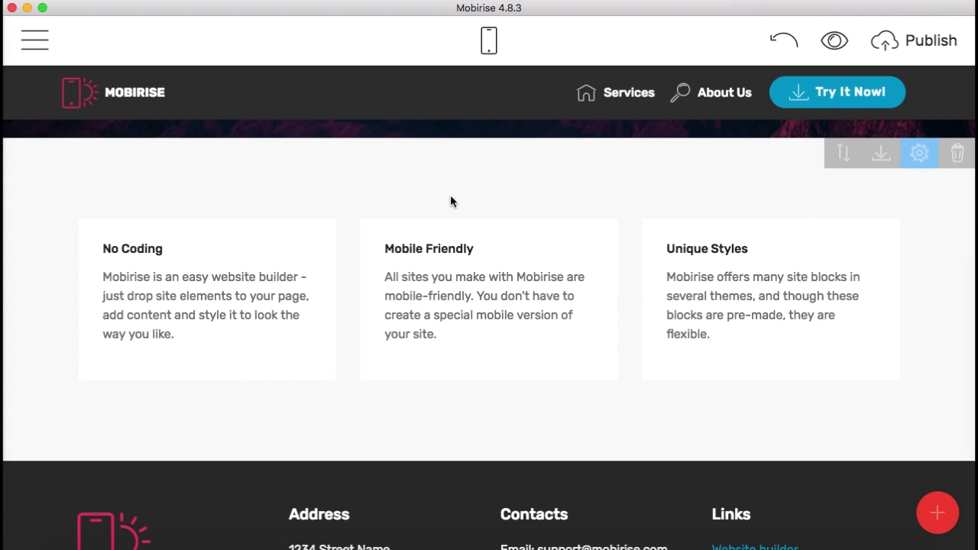
pyautogui.moveTo(103, 249); pyautogui.dragTo(130, 247)
pyautogui.click(253, 214)
pyautogui.scroll(-2, 620, 178)
pyautogui.scroll(1, 620, 177)
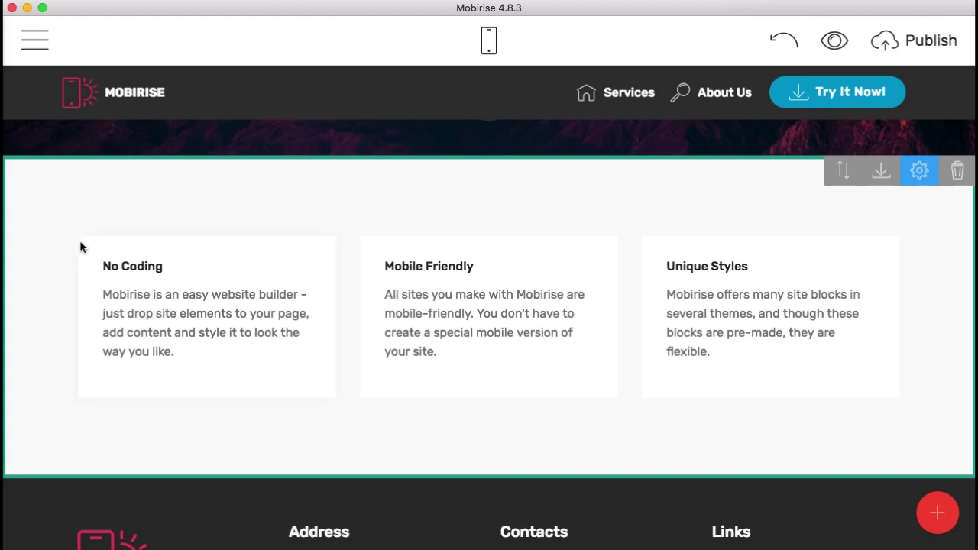
pyautogui.scroll(-1, 680, 262)
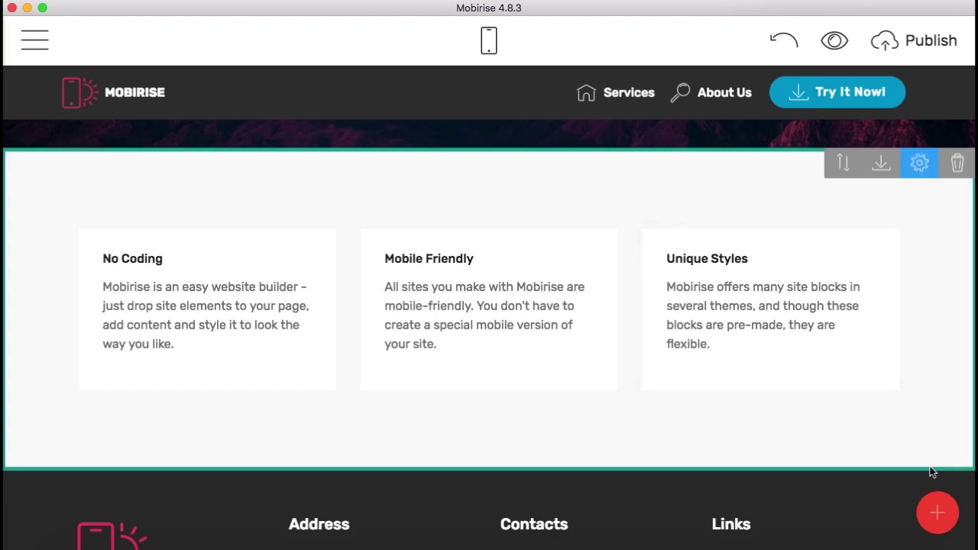
# Step: Browse the available extensions down to the Google Analytics extension
pyautogui.click(937, 520)
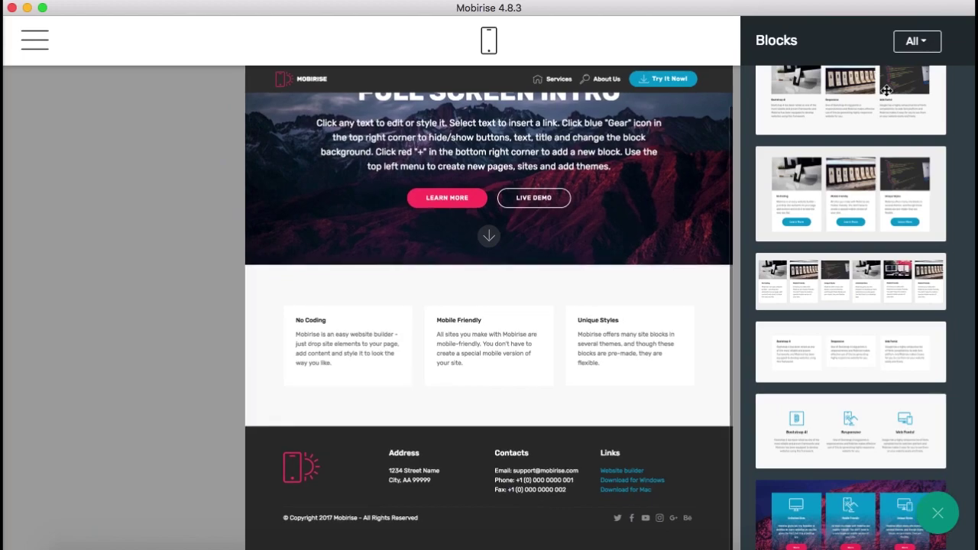
pyautogui.click(904, 44)
pyautogui.click(897, 83)
pyautogui.click(879, 212)
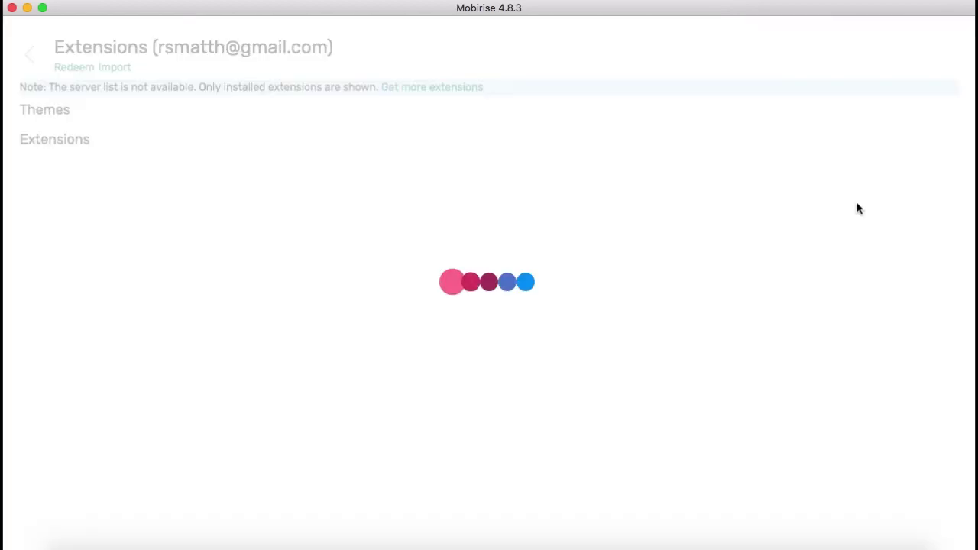
pyautogui.scroll(-5, 619, 224)
pyautogui.scroll(-20, 619, 224)
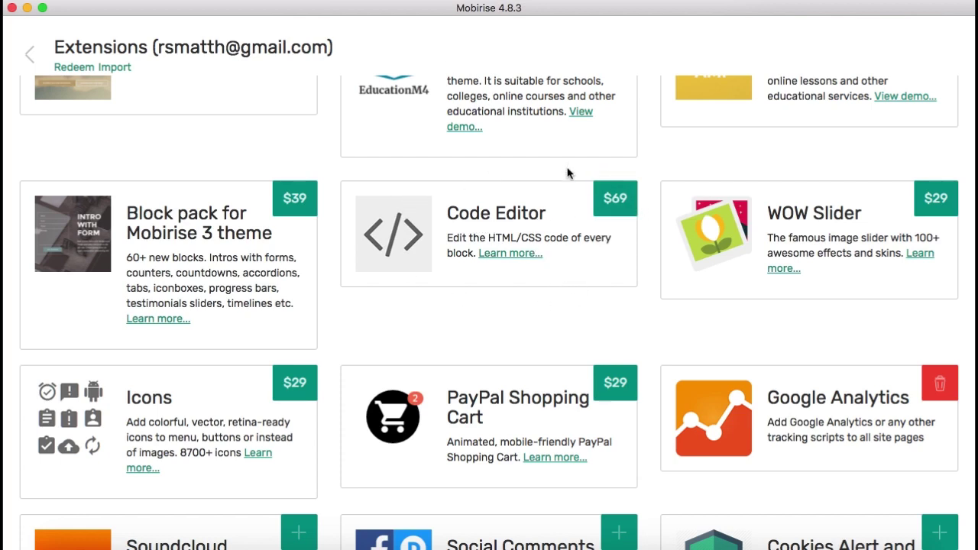
pyautogui.scroll(-3, 605, 175)
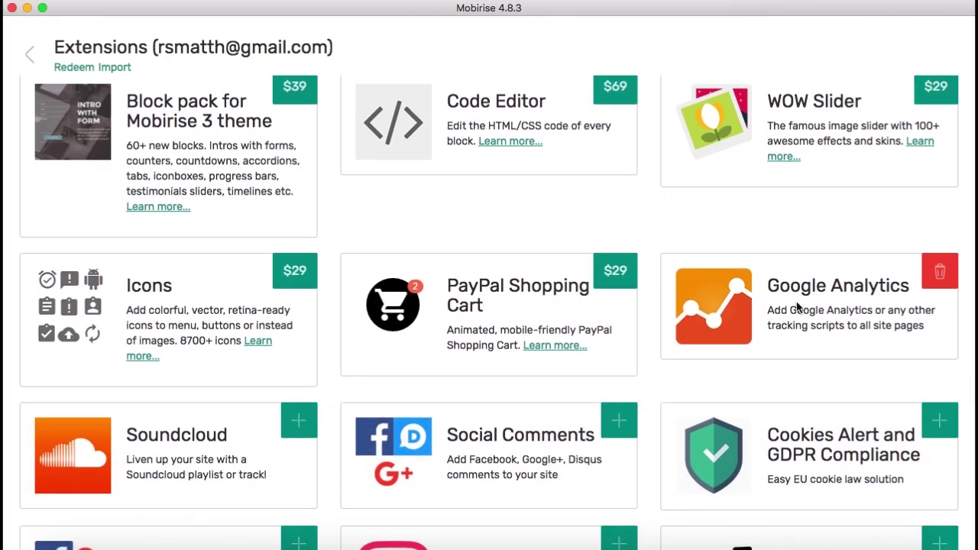
pyautogui.scroll(-1, 833, 313)
pyautogui.scroll(1, 836, 314)
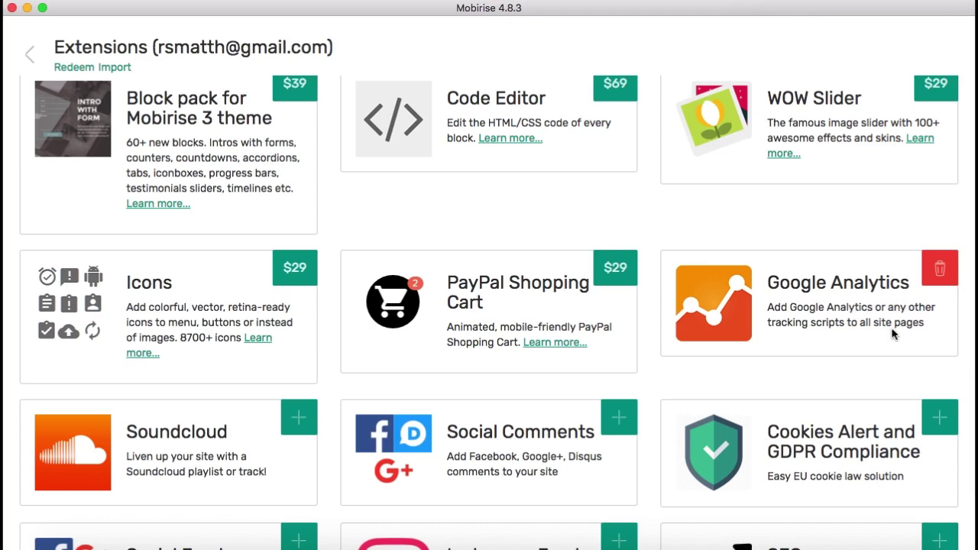
# Step: Insert an empty <style></style> tag pair as My Site's Google Analytics code in the site settings and save it
pyautogui.click(28, 52)
pyautogui.click(34, 40)
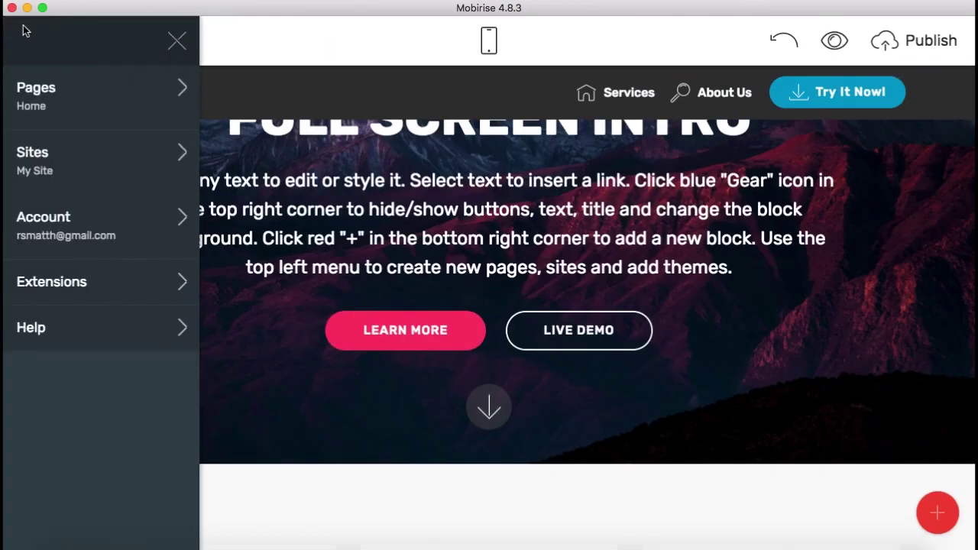
pyautogui.click(67, 175)
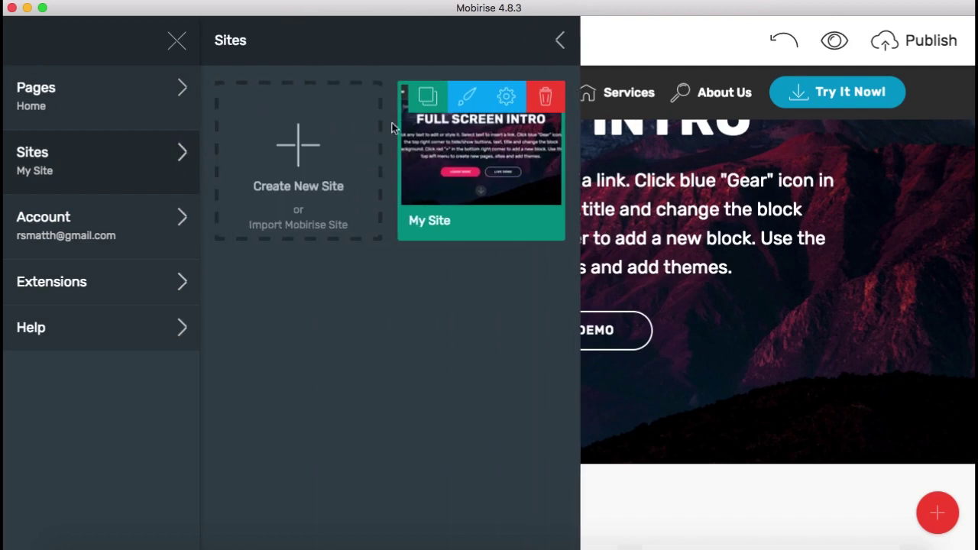
pyautogui.click(504, 95)
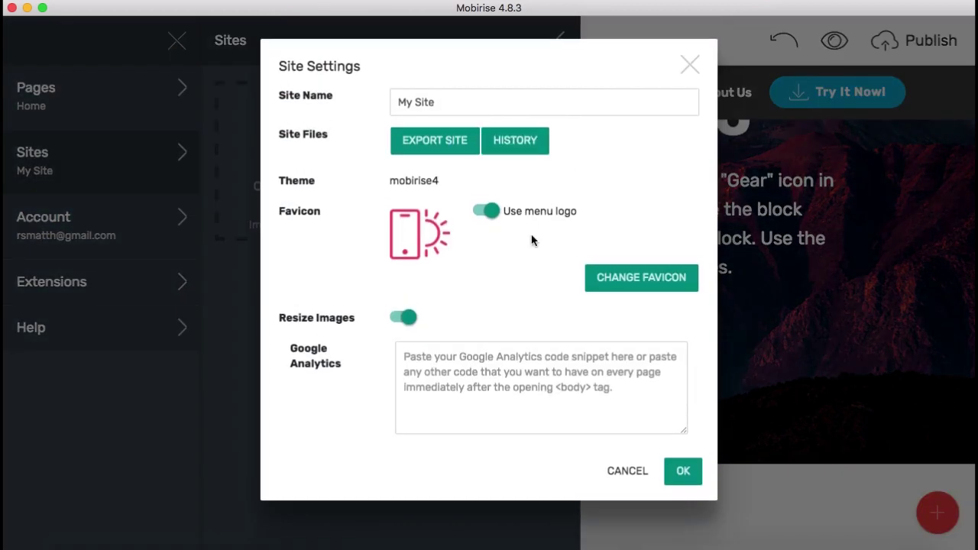
pyautogui.click(493, 372)
pyautogui.write('<style>')
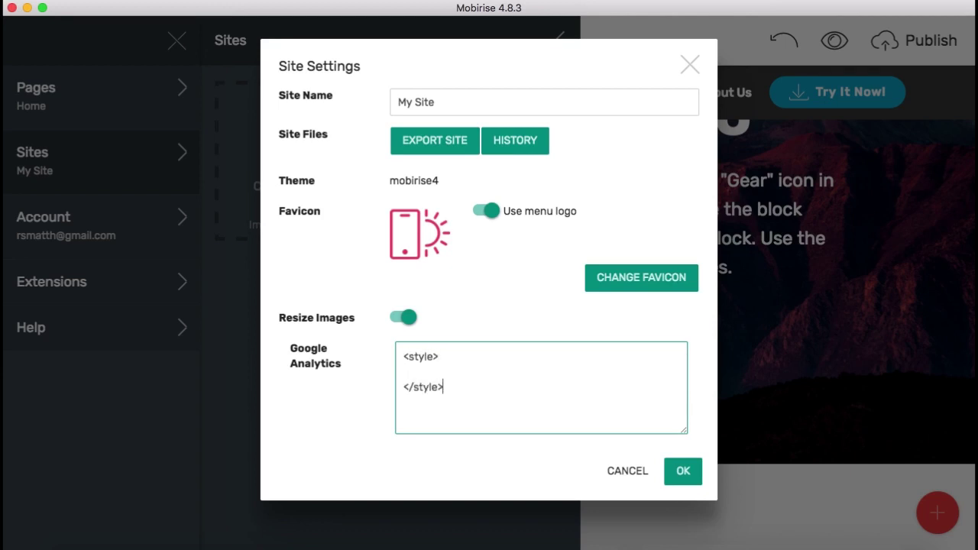
pyautogui.click(674, 468)
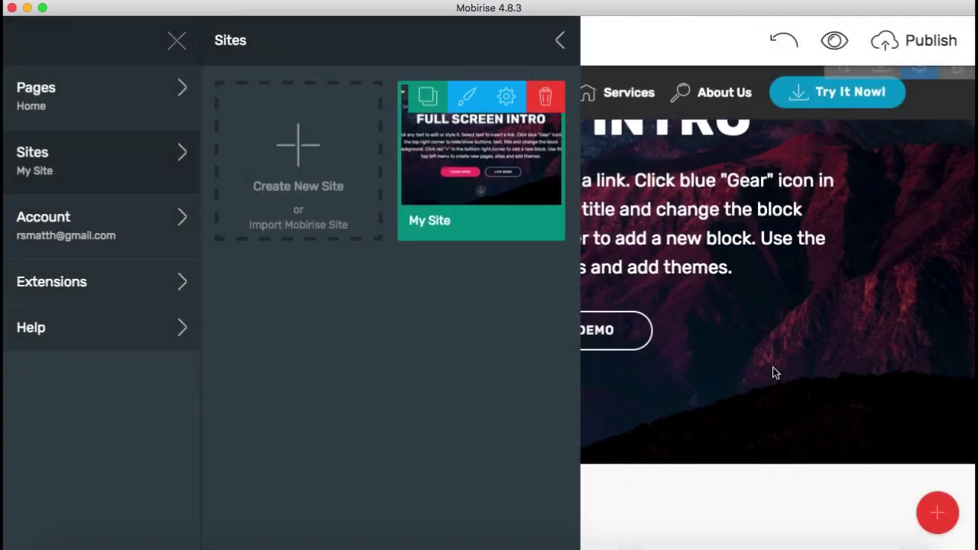
pyautogui.click(773, 367)
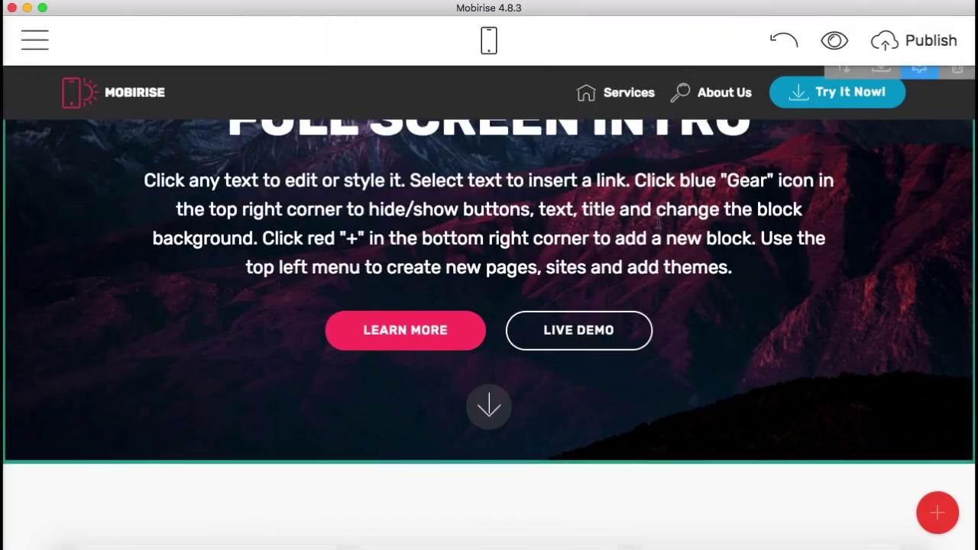
# Step: Preview the site in the browser and examine the Google Analytics section of its page source for the style tags
pyautogui.click(834, 40)
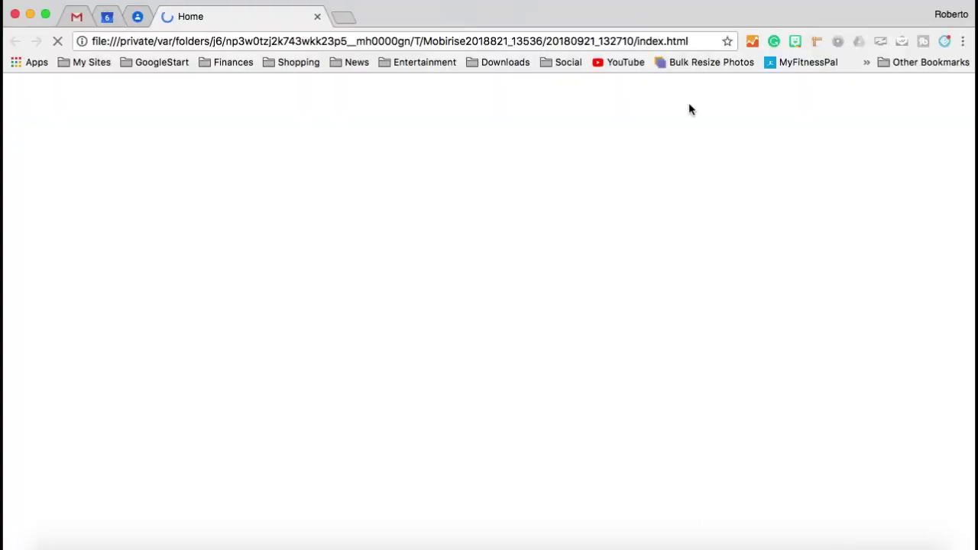
pyautogui.scroll(-4, 814, 269)
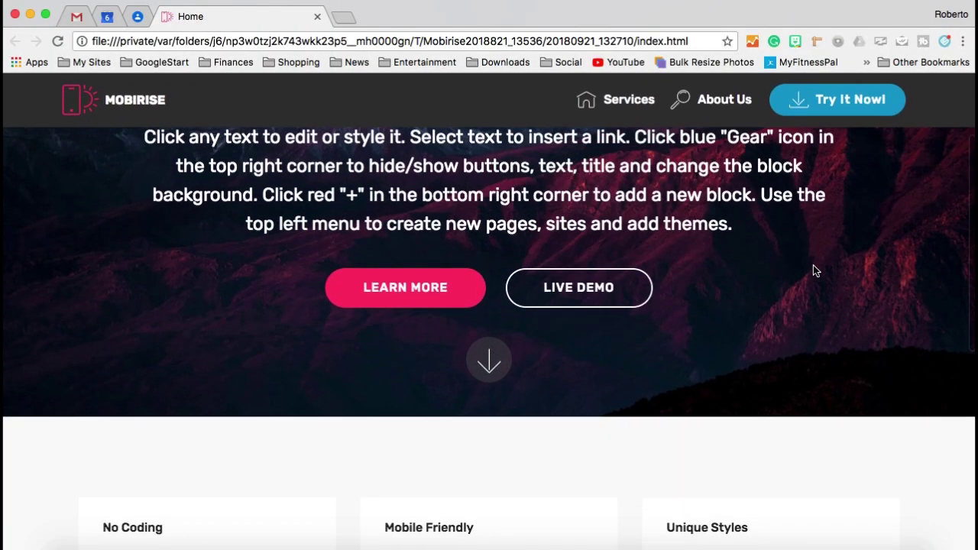
pyautogui.rightClick(813, 279)
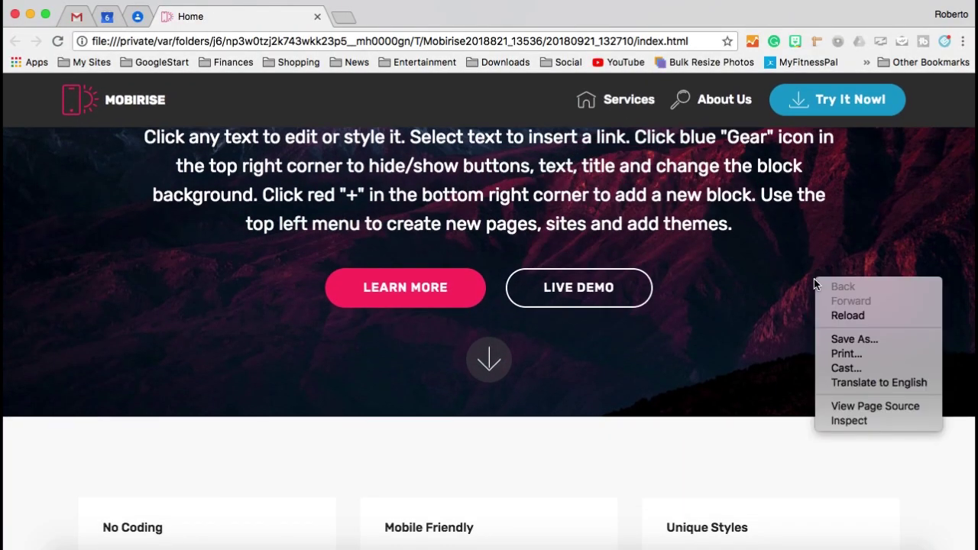
pyautogui.click(892, 409)
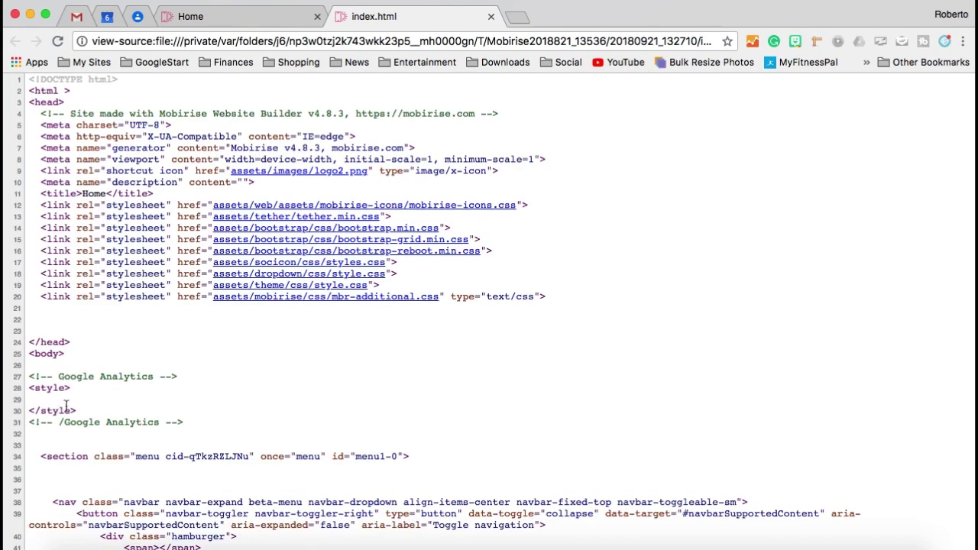
pyautogui.moveTo(60, 377)
pyautogui.mouseDown()
pyautogui.moveTo(150, 377)
pyautogui.moveTo(59, 377)
pyautogui.mouseUp()
pyautogui.click(175, 388)
pyautogui.click(71, 396)
pyautogui.click(491, 18)
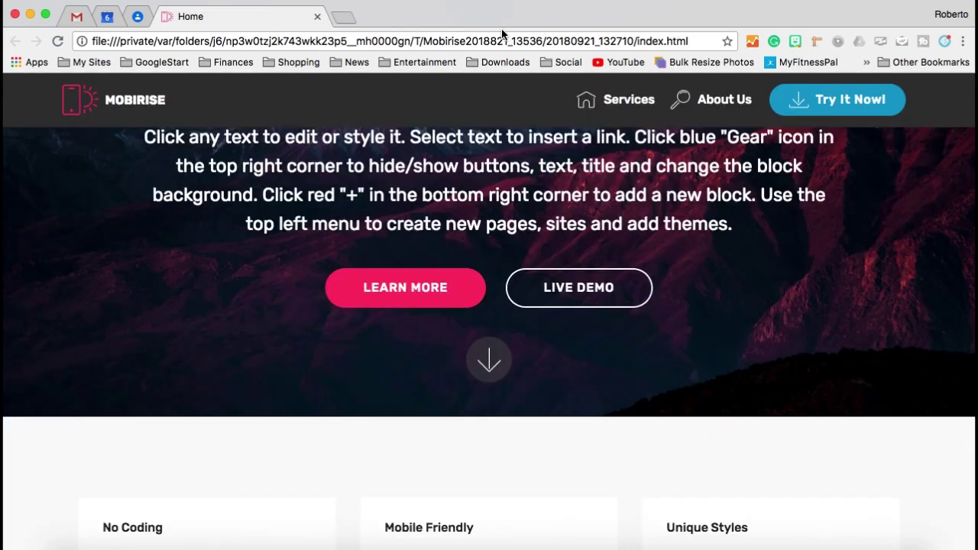
# Step: Look over the three-card block in the browser preview
pyautogui.scroll(-4, 747, 227)
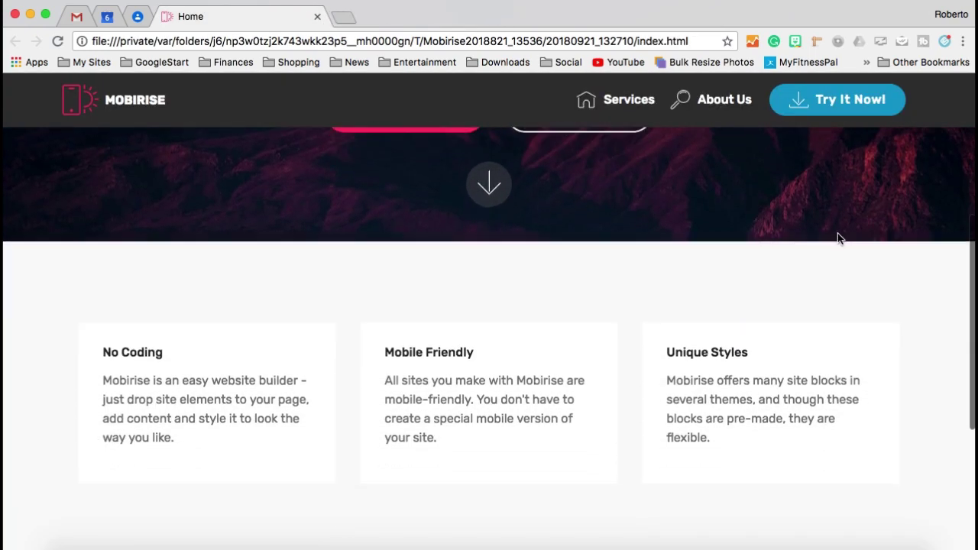
pyautogui.scroll(-3, 838, 240)
pyautogui.scroll(2, 810, 214)
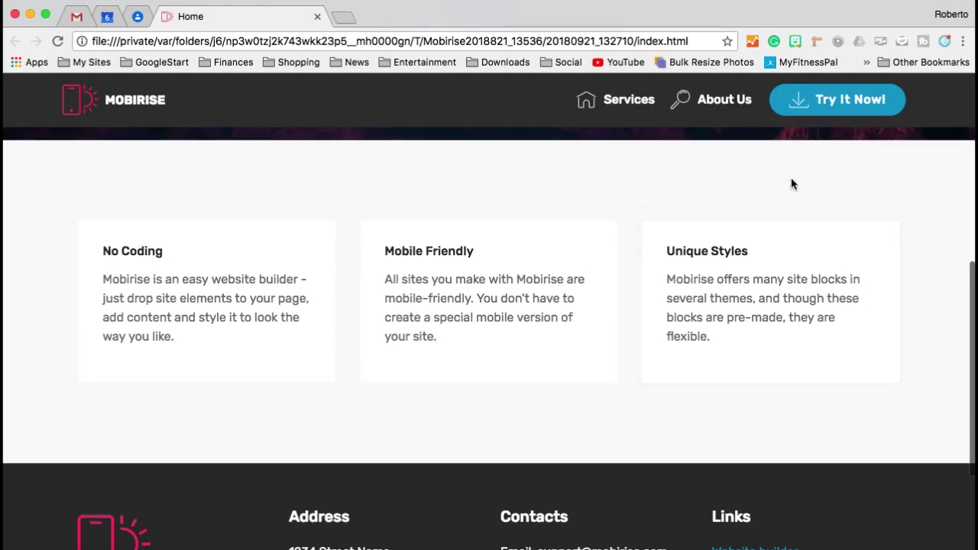
# Step: Inspect the Mobile Friendly card's card-box element with the browser's developer tools
pyautogui.rightClick(711, 191)
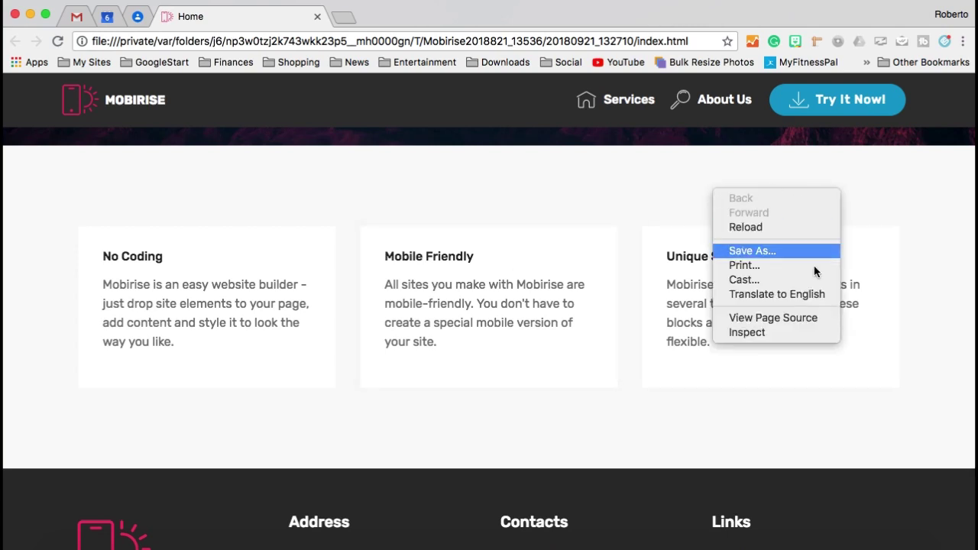
pyautogui.click(784, 334)
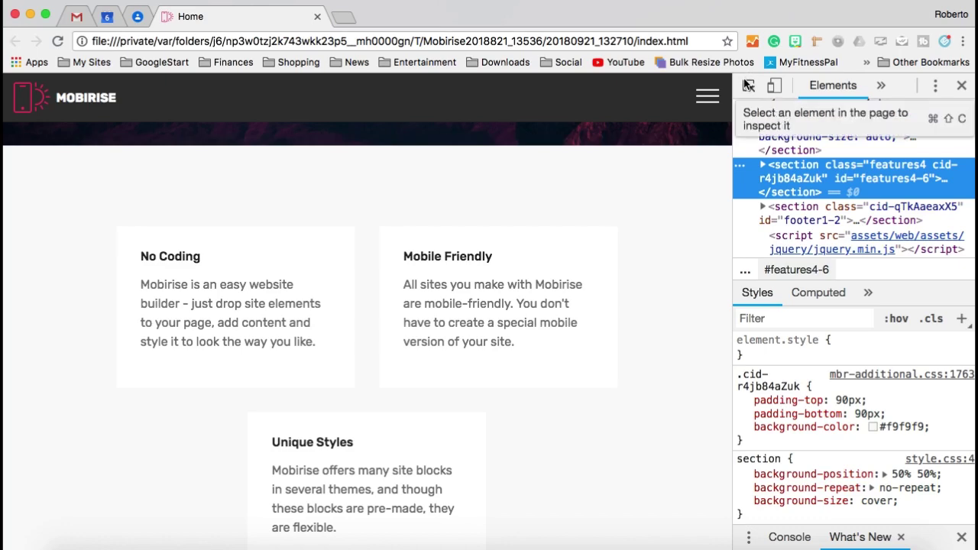
pyautogui.click(749, 85)
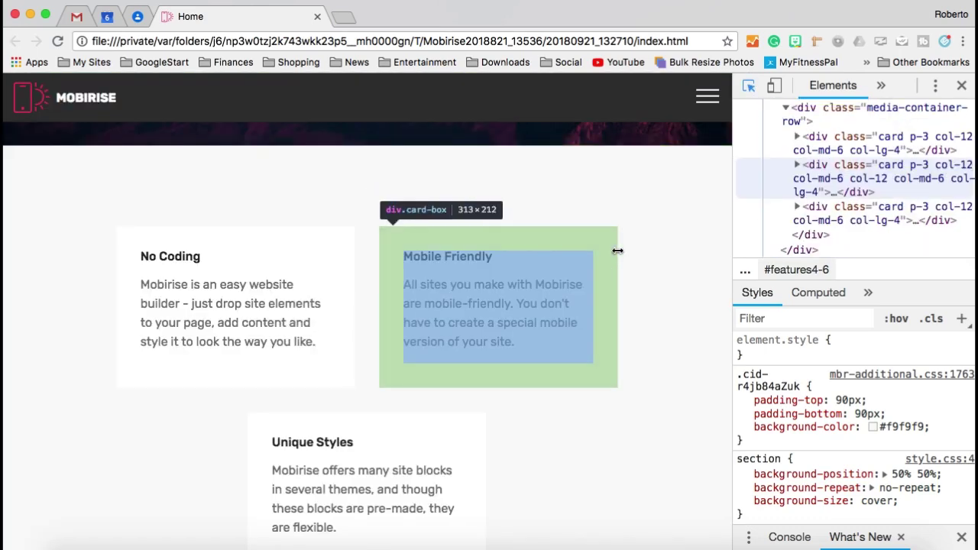
pyautogui.click(613, 249)
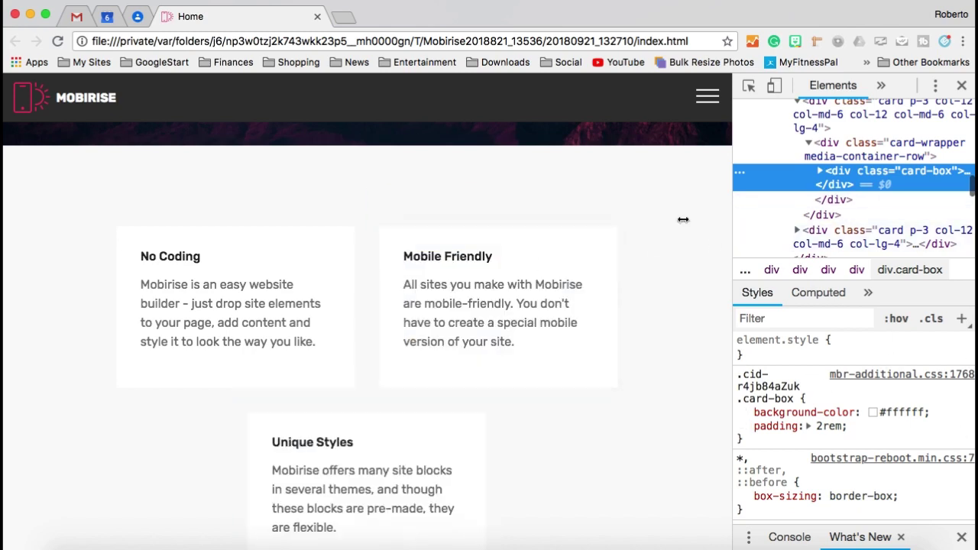
# Step: Toggle the padding declaration of the .card-box rule off and on several times to check its effect on the cards
pyautogui.scroll(-2, 847, 337)
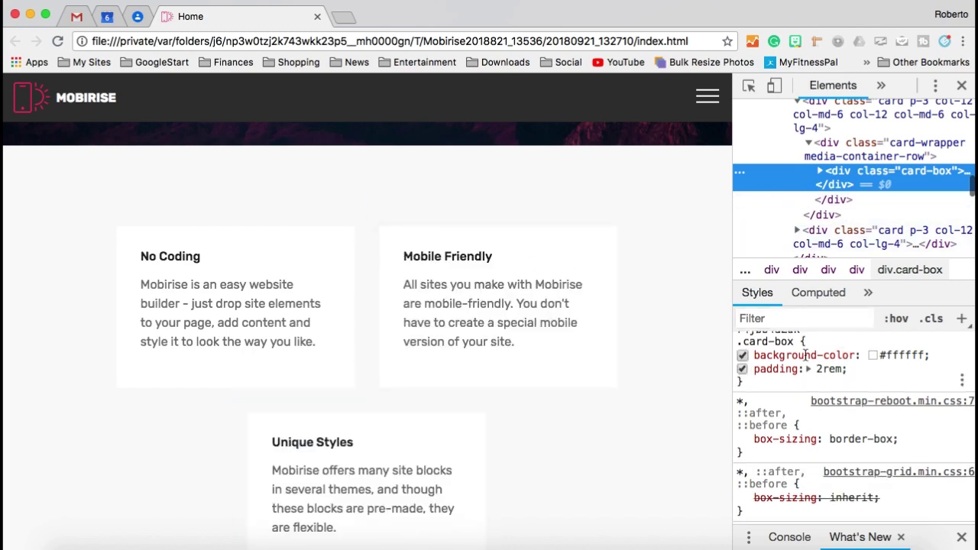
pyautogui.click(742, 369)
pyautogui.click(742, 369)
pyautogui.click(742, 369)
pyautogui.click(742, 369)
pyautogui.click(742, 369)
pyautogui.click(742, 369)
# Step: Copy the selector .cid-r4jb84aZuk .card-box from the inspected element's styles
pyautogui.scroll(1, 747, 370)
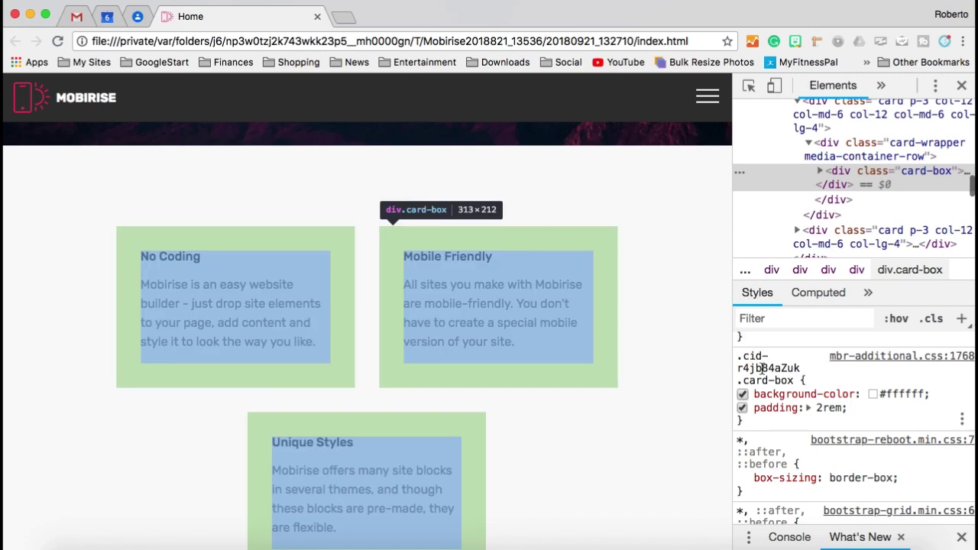
pyautogui.rightClick(762, 368)
pyautogui.press('Escape')
pyautogui.click(753, 373)
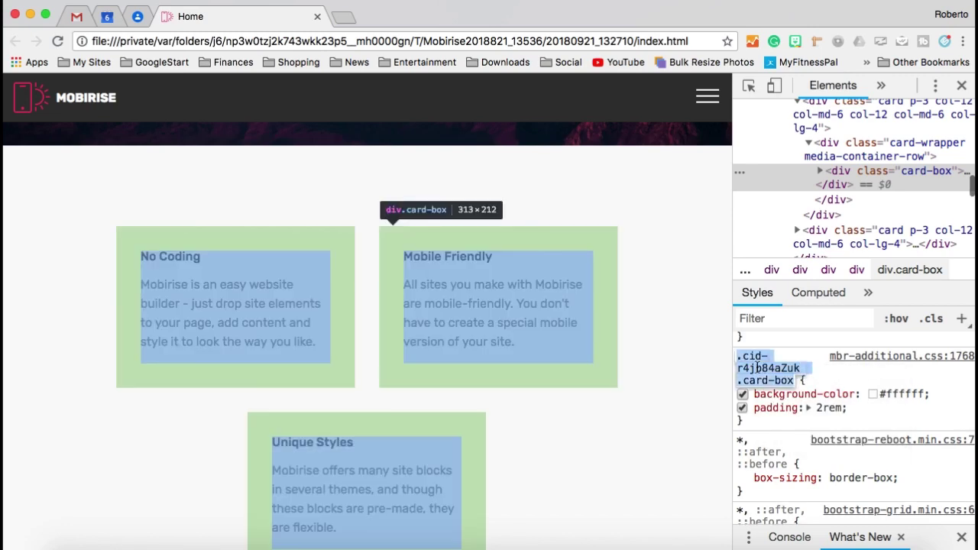
pyautogui.rightClick(750, 379)
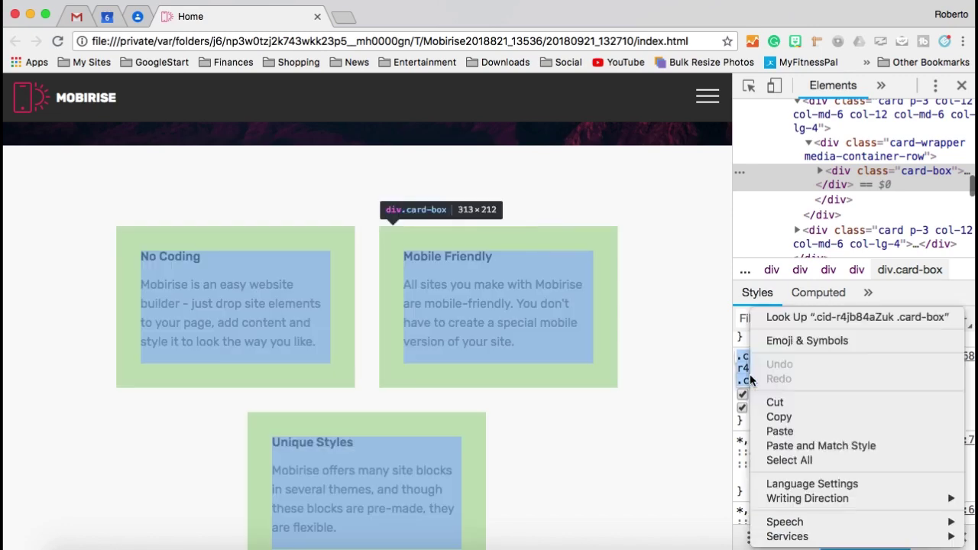
pyautogui.click(805, 414)
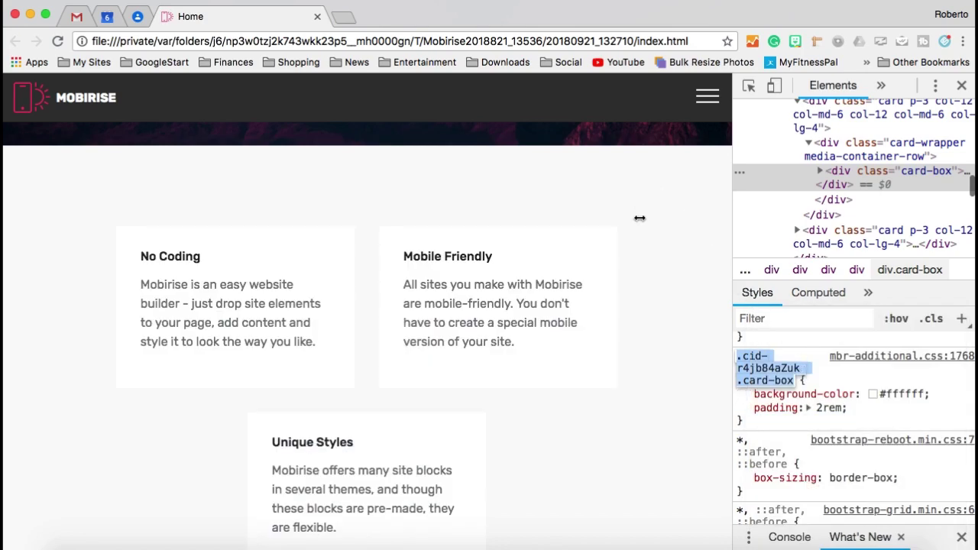
pyautogui.press('Escape')
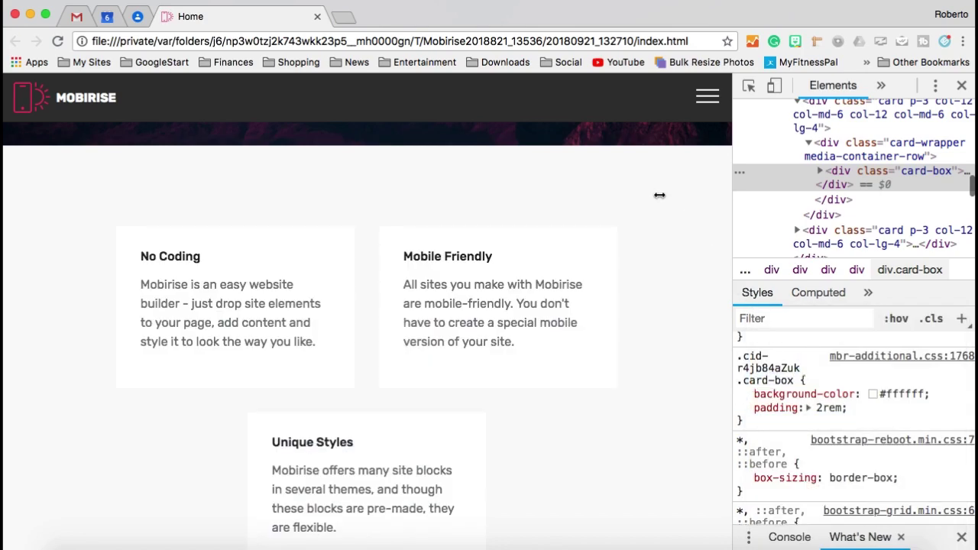
# Step: Add border-radius: 7px to the .cid-r4jb84aZuk .card-box rule in the inspector
pyautogui.click(857, 413)
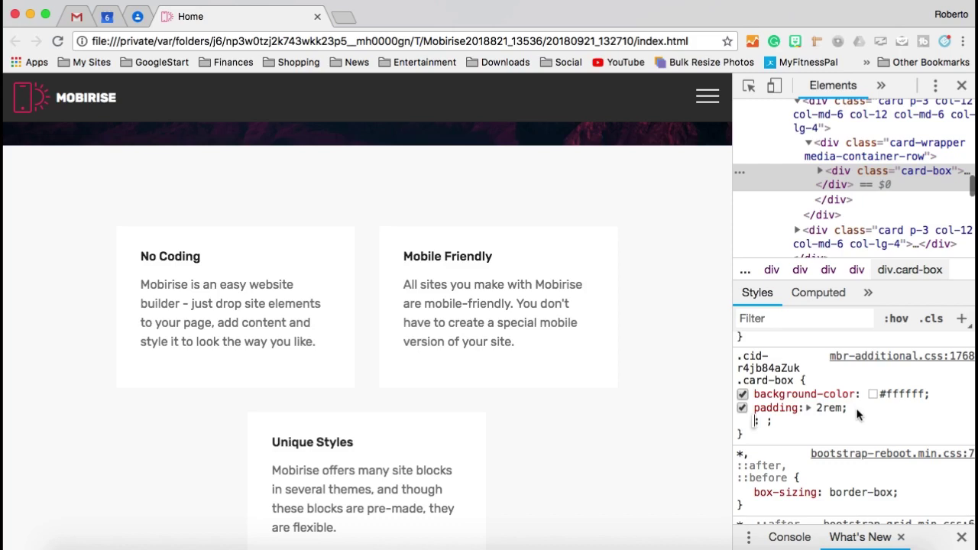
pyautogui.write('border-r')
pyautogui.press('Tab')
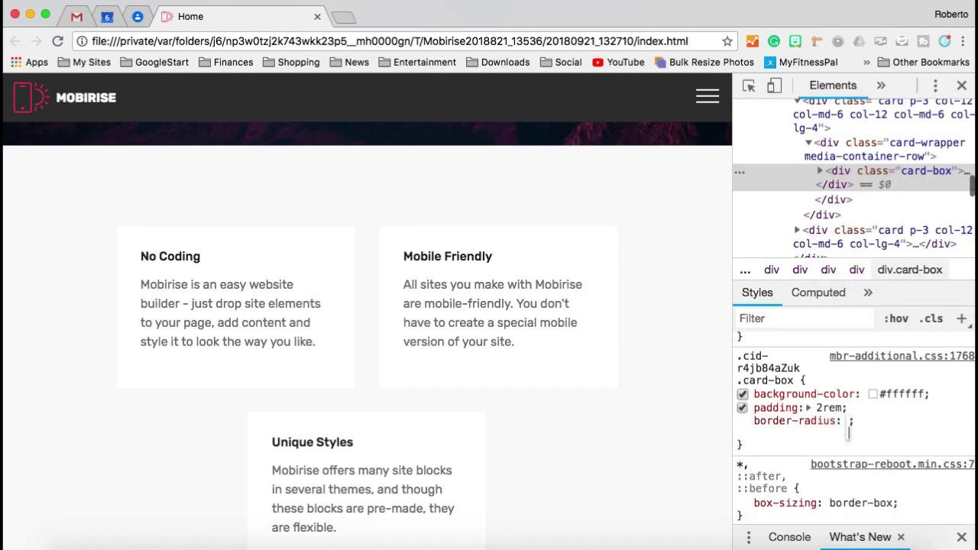
pyautogui.write('7px')
pyautogui.press('Return')
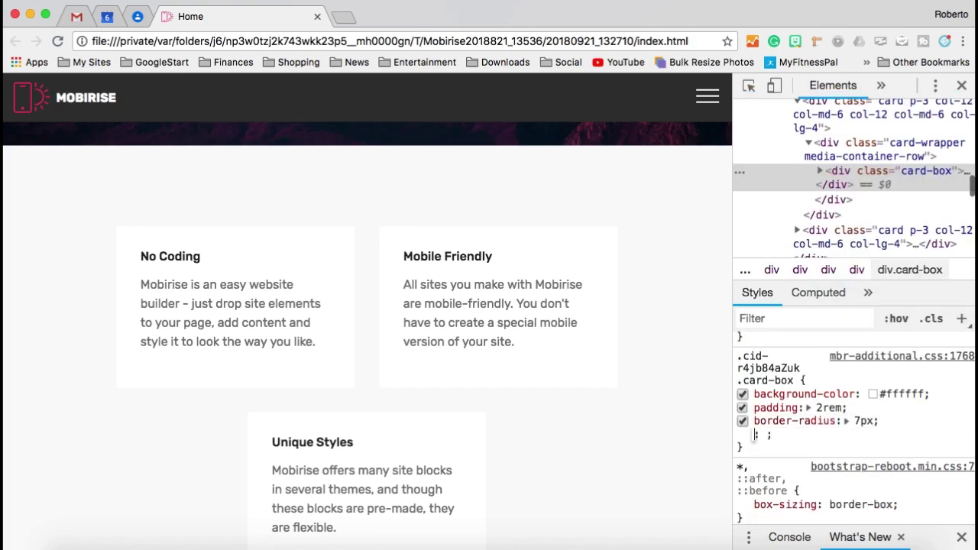
# Step: Add box-shadow: 3px 3px 20px rgba(0,0,0,.4) to the .card-box rule in the inspector
pyautogui.write('b')
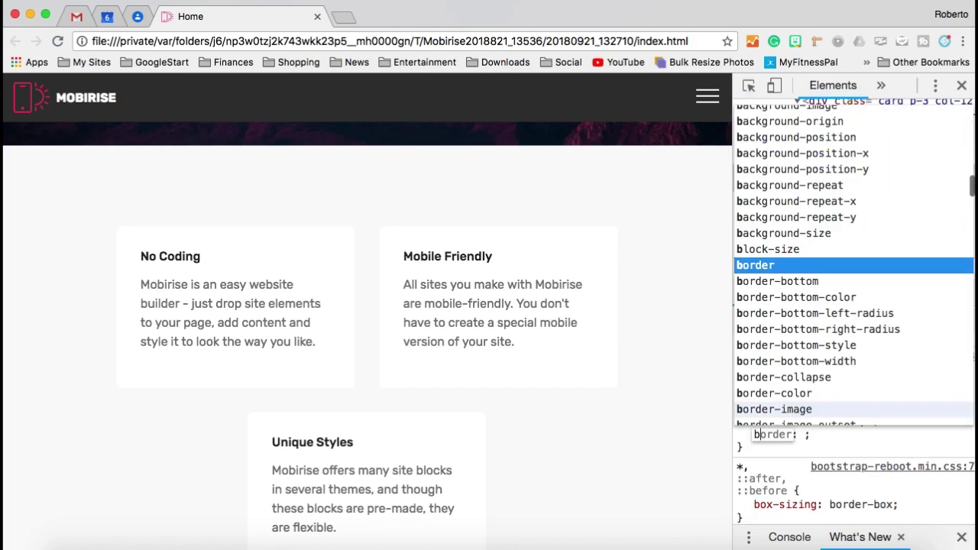
pyautogui.write('ox')
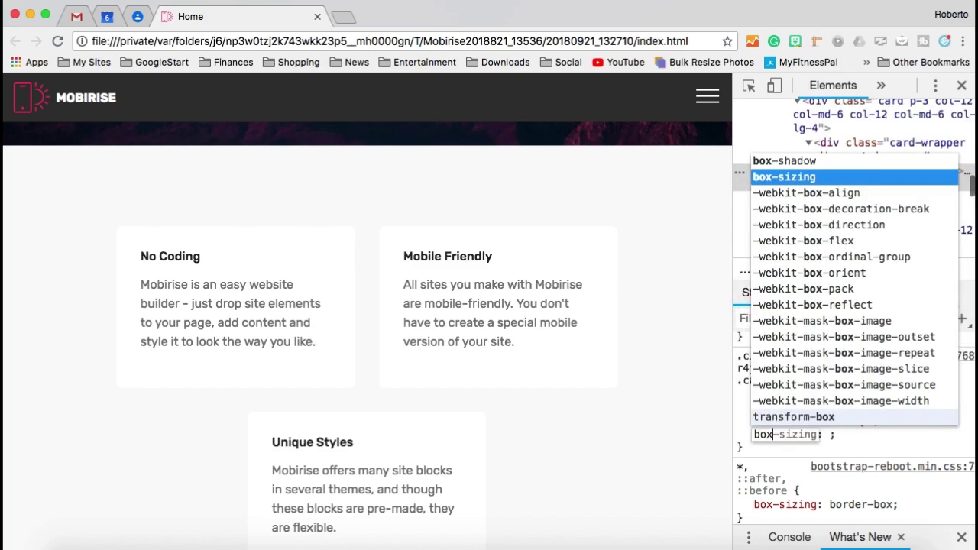
pyautogui.write('-sh')
pyautogui.press('Tab')
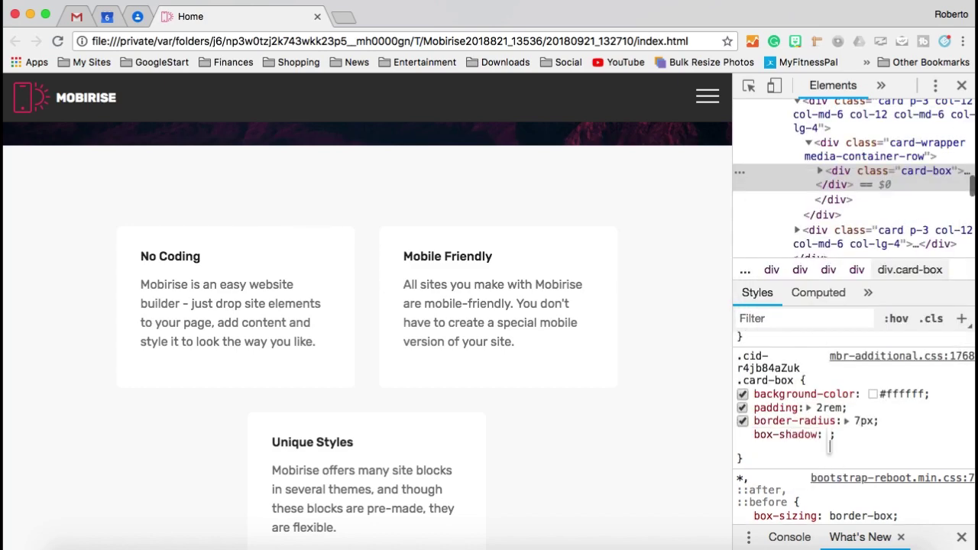
pyautogui.write('3px 3px ')
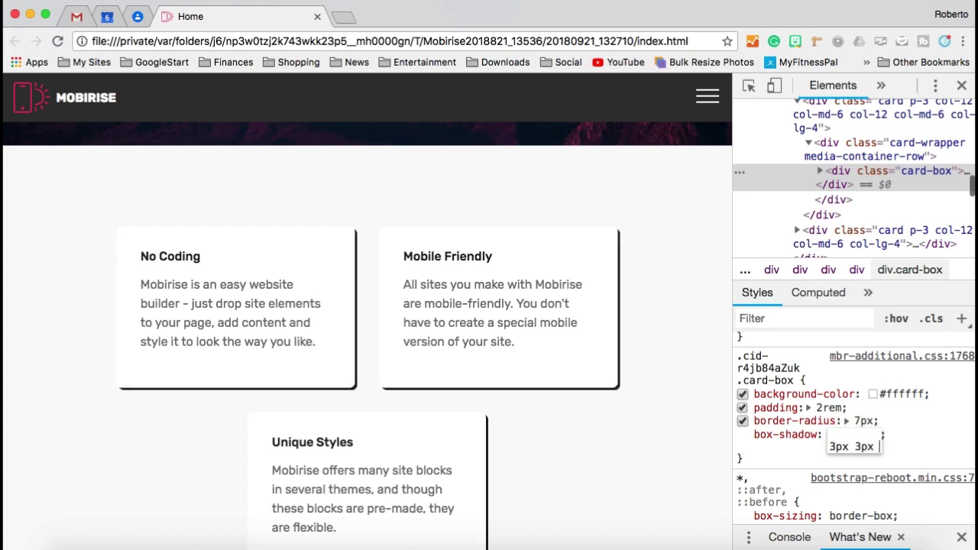
pyautogui.write('20px rgba()')
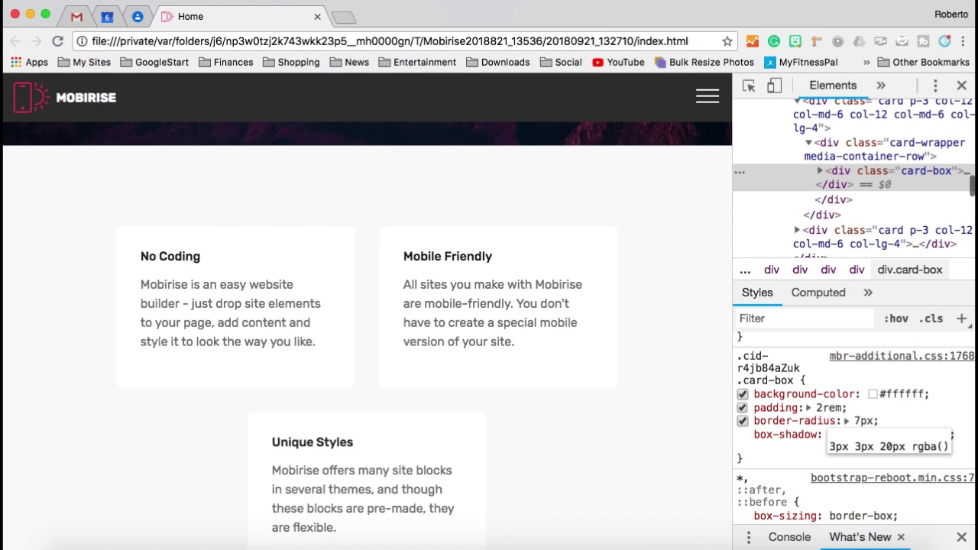
pyautogui.press('Left')
pyautogui.write('0,0,0,')
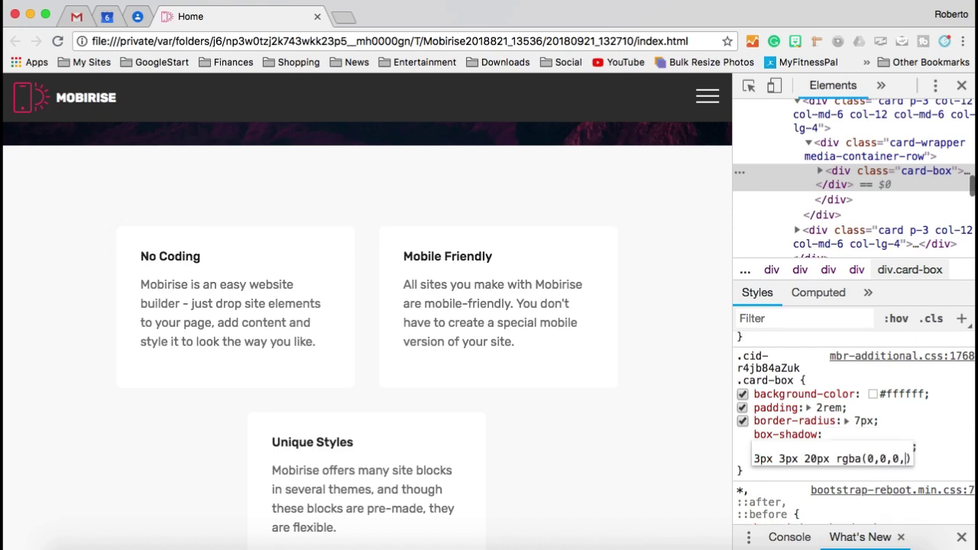
pyautogui.write('.4')
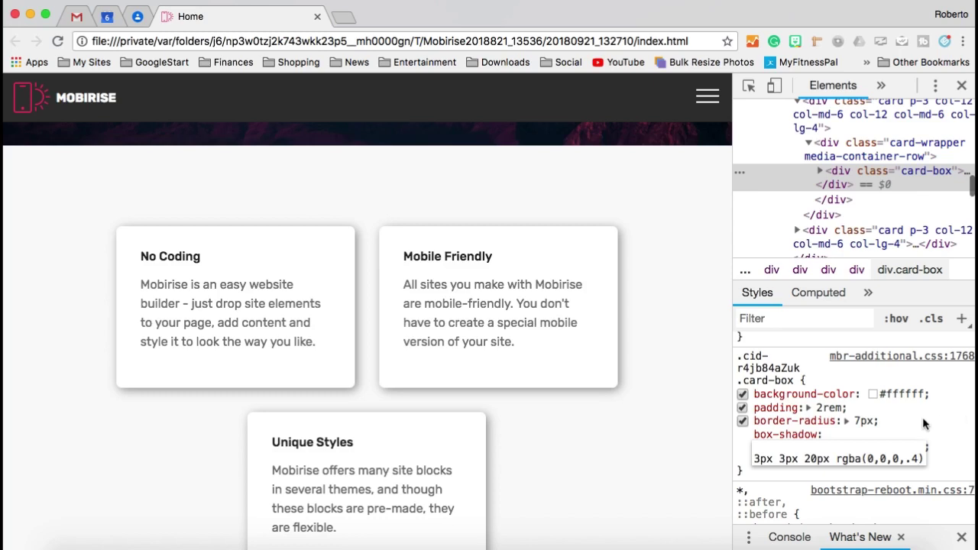
# Step: Set the card shadow's opacity to .2 in the inspector and look over the cards on the page
pyautogui.press('BackSpace')
pyautogui.write('3')
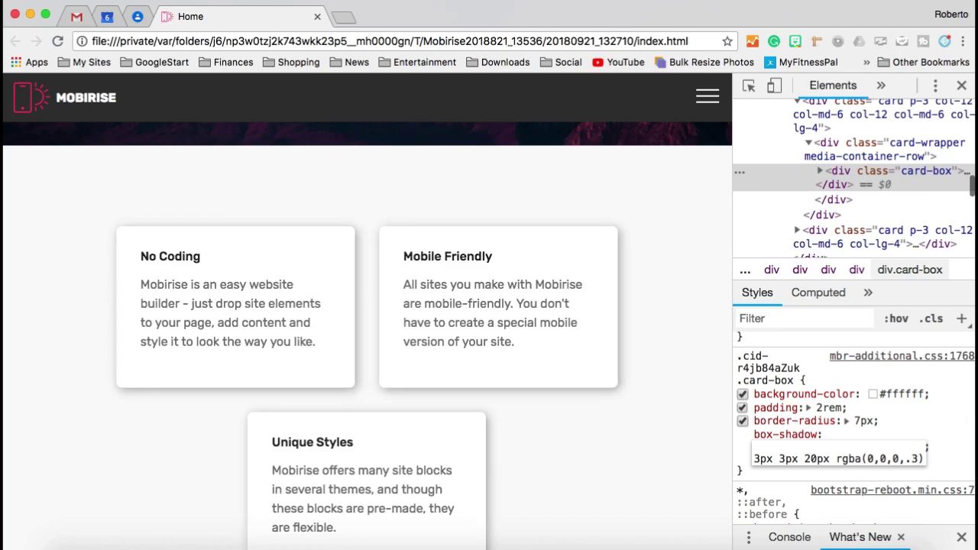
pyautogui.hotkey('alt', 'Down')
pyautogui.hotkey('alt', 'Down')
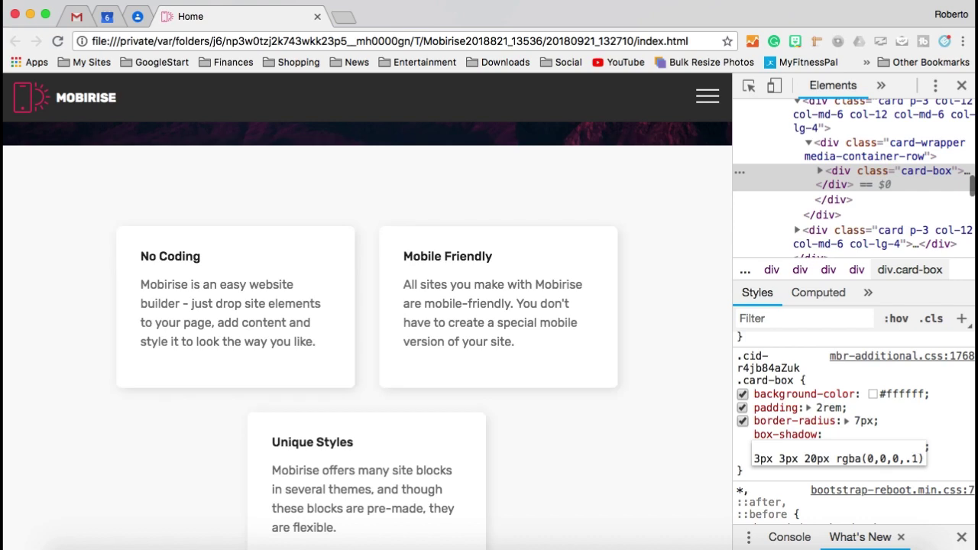
pyautogui.hotkey('alt', 'Up')
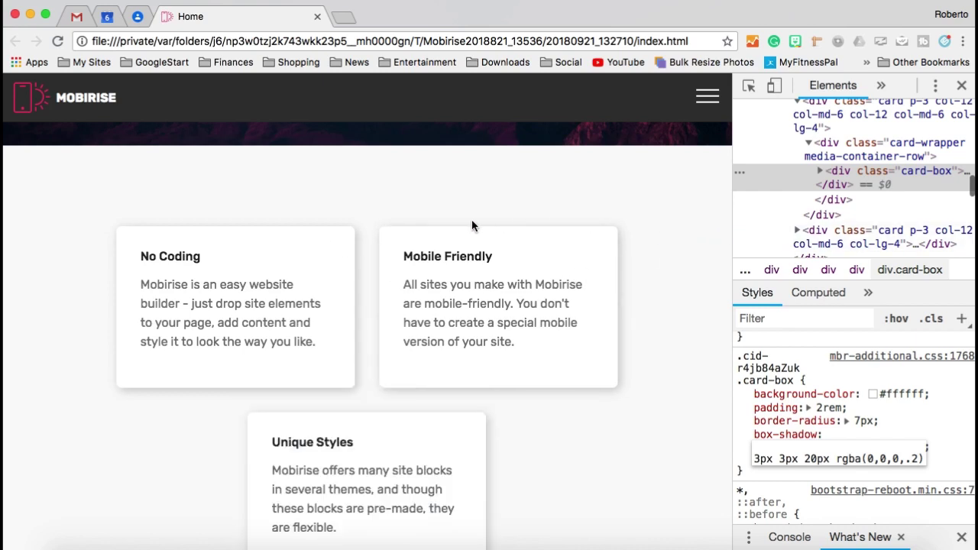
pyautogui.scroll(-2, 452, 221)
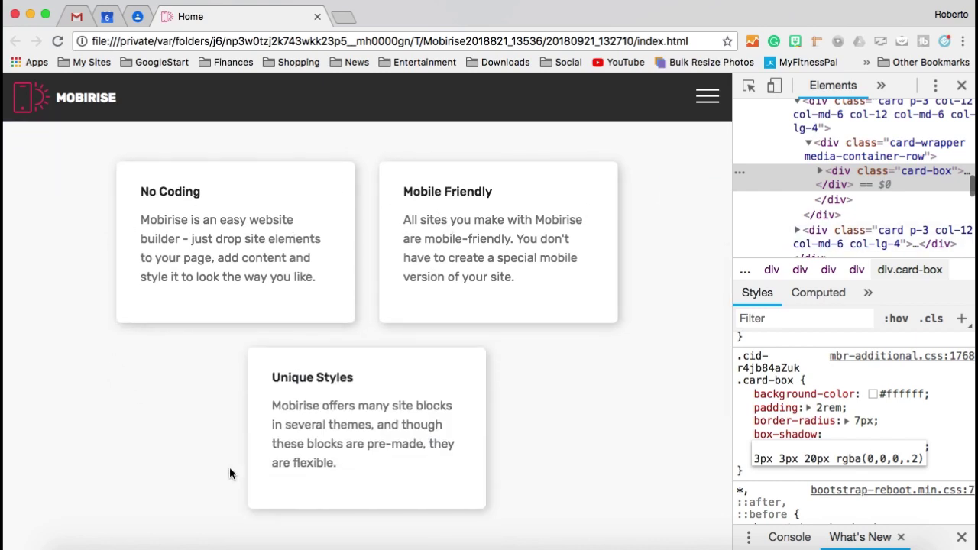
pyautogui.scroll(-1, 616, 406)
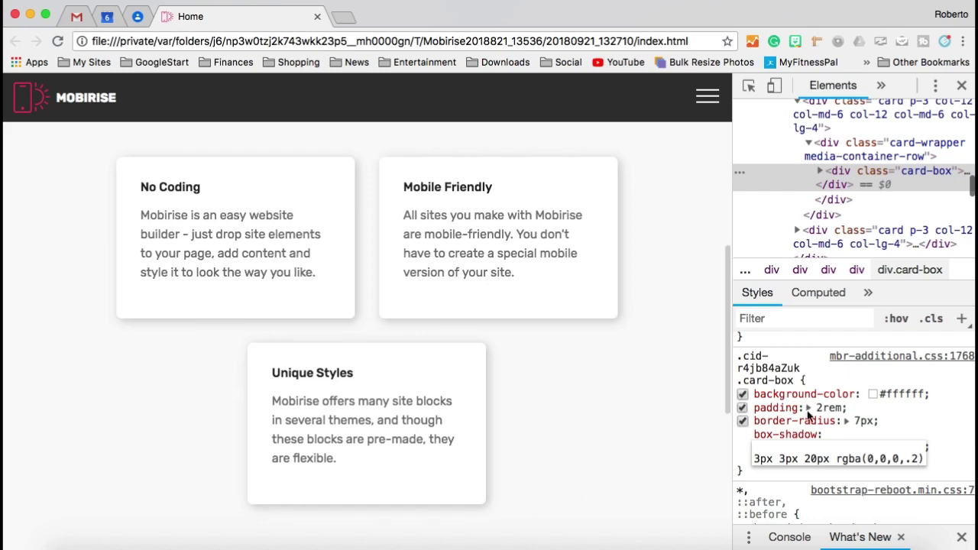
pyautogui.click(661, 329)
pyautogui.scroll(-1, 684, 318)
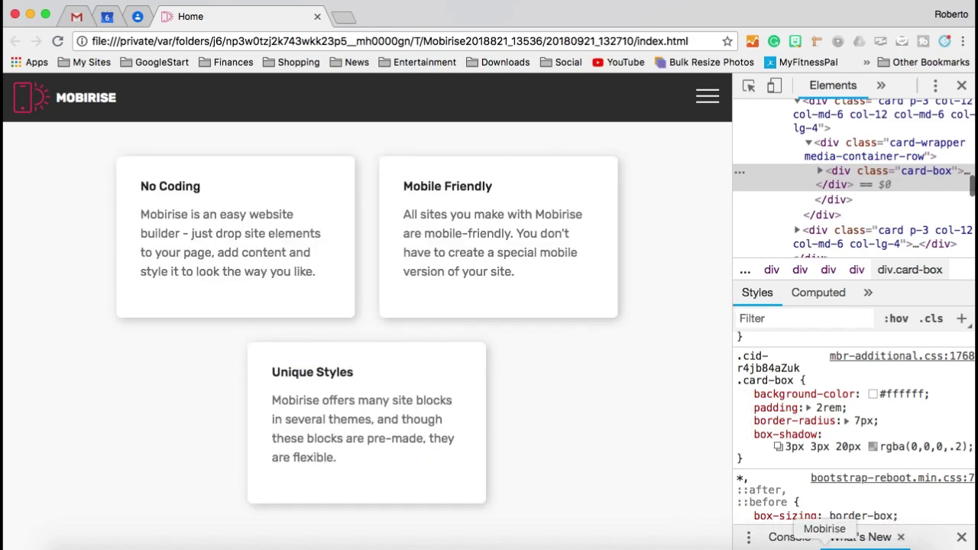
# Step: Switch to Mobirise and start a .cid-r4jb84aZuk .card-box { } rule between the style tags of My Site's Google Analytics code
pyautogui.click(825, 544)
pyautogui.click(43, 46)
pyautogui.click(111, 161)
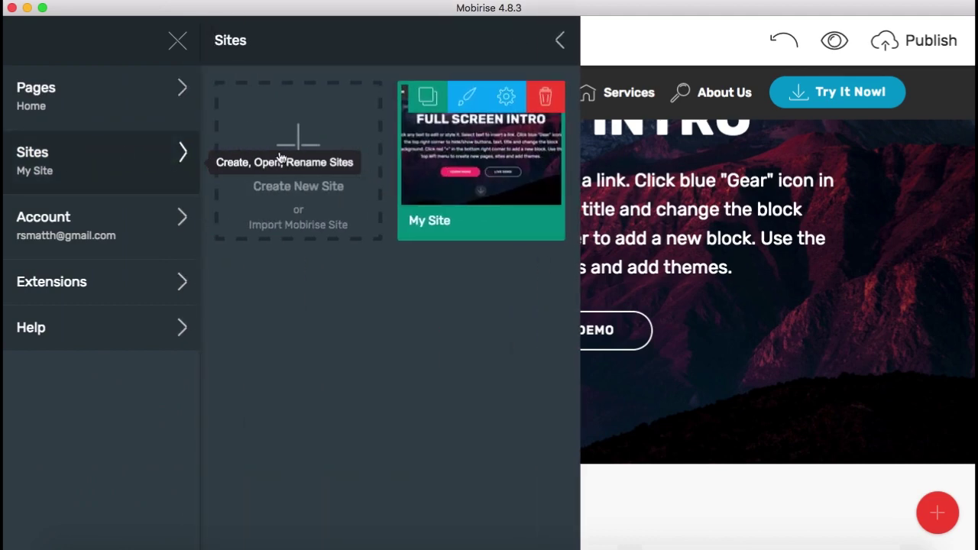
pyautogui.click(506, 97)
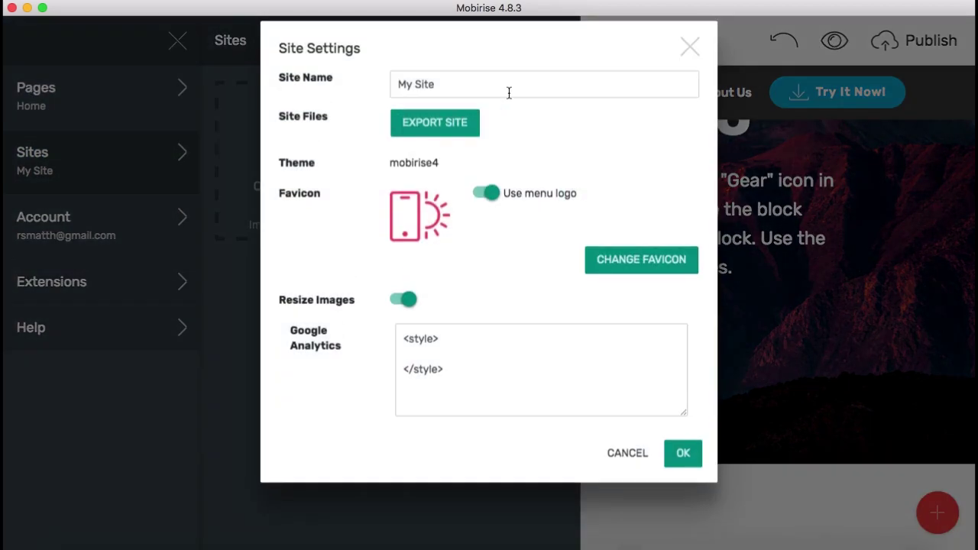
pyautogui.click(453, 375)
pyautogui.write('.cid-r4jb84aZuk .card-box')
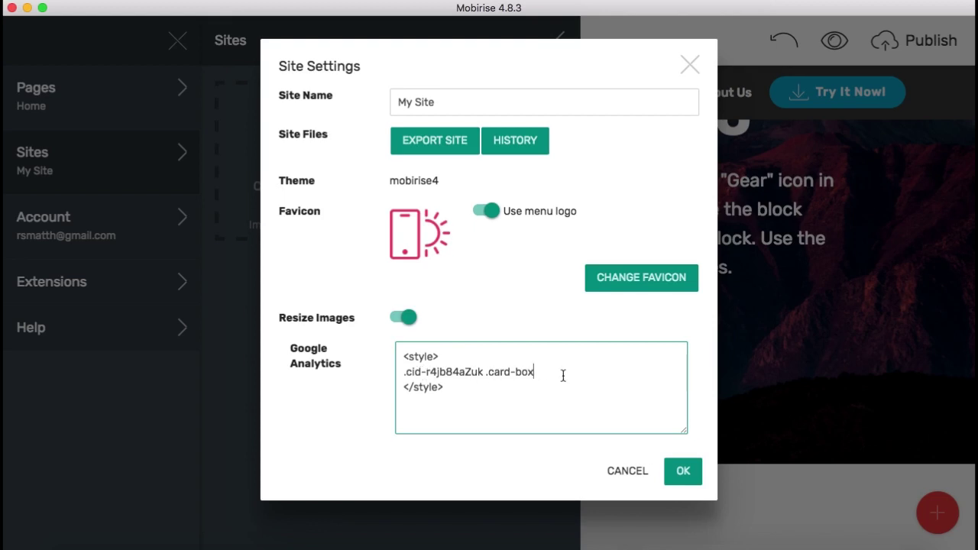
pyautogui.write('{')
pyautogui.press('Return')
pyautogui.press('Return')
pyautogui.write('}')
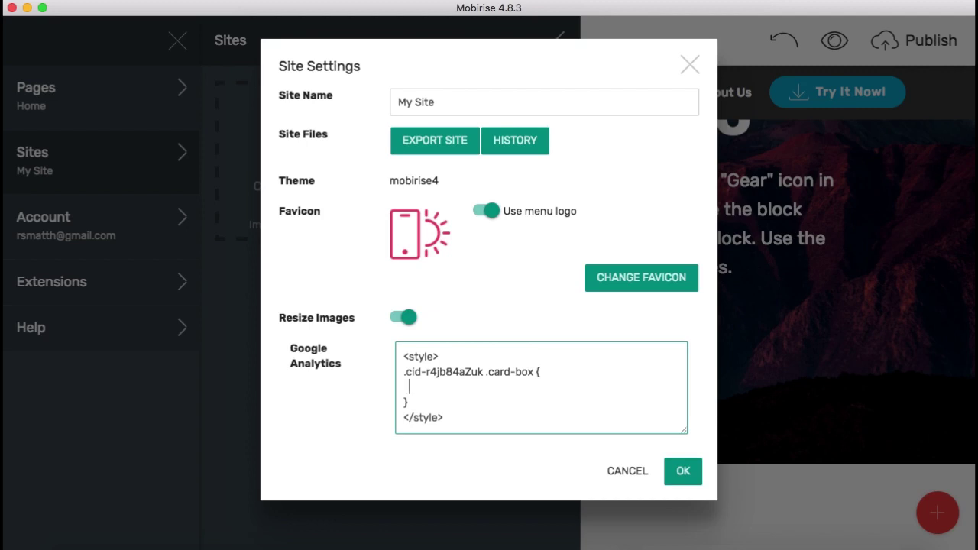
# Step: Add border-radius: 7px; and box-shadow: 3px 3px 20px rgba(0,0,0,.2); to the .card-box rule and save the site settings
pyautogui.write('  border-radius: 7px;')
pyautogui.press('Return')
pyautogui.write('box-shadow: 3px 3px')
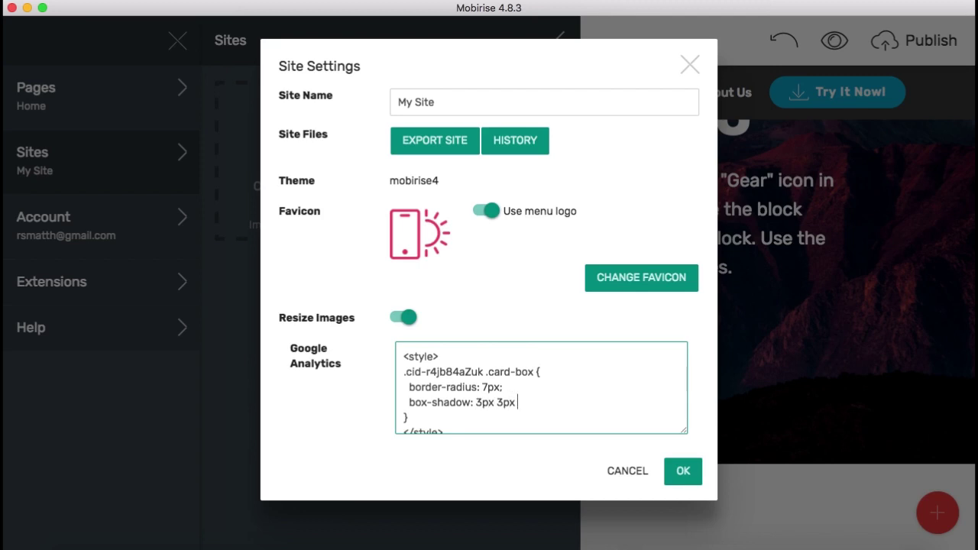
pyautogui.write('rgba(0,0,0,.2);')
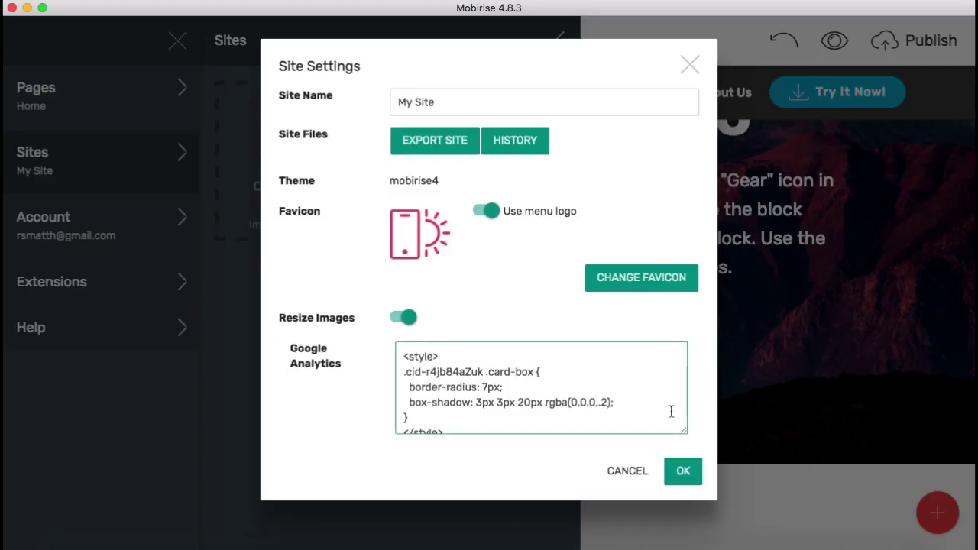
pyautogui.click(686, 475)
# Step: Close the site menu and check the three-card block in the editor
pyautogui.click(558, 40)
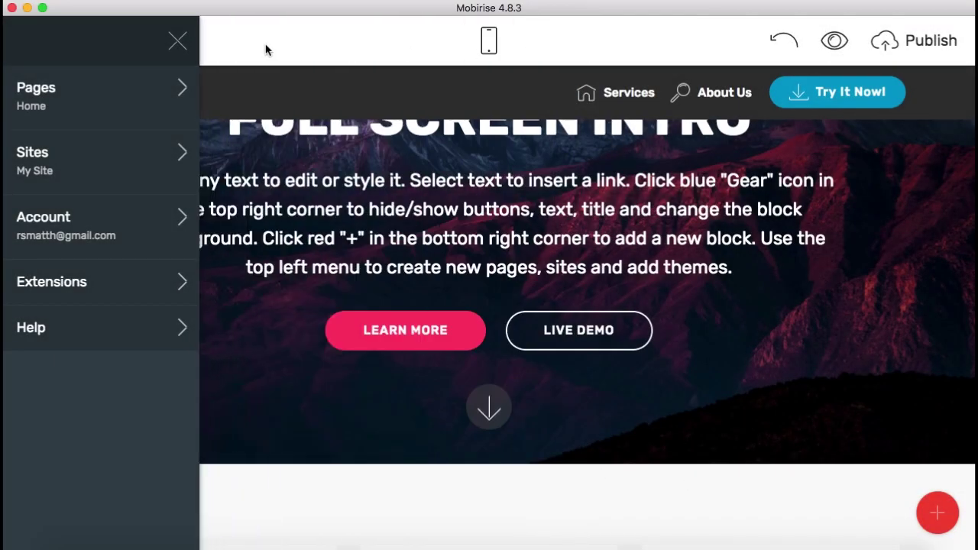
pyautogui.click(174, 46)
pyautogui.scroll(-5, 780, 336)
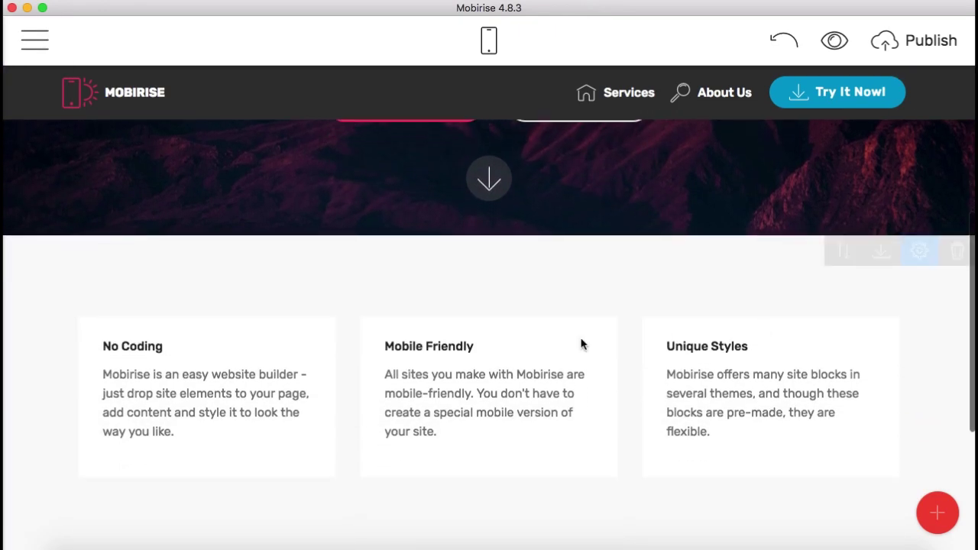
pyautogui.scroll(-1, 245, 287)
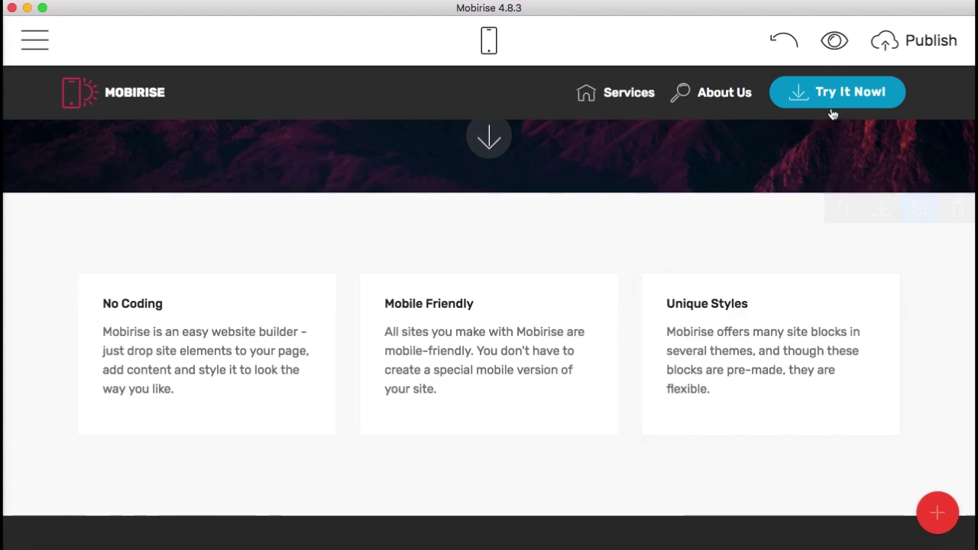
# Step: Preview the site in the browser, keeping only one Home tab open, and check the corners and shadow of the three cards
pyautogui.click(832, 50)
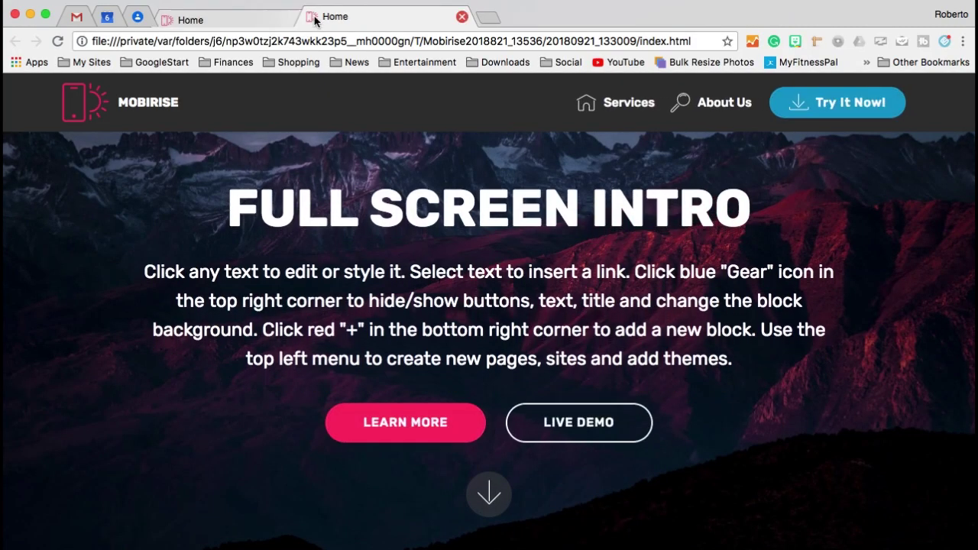
pyautogui.click(462, 16)
pyautogui.scroll(-6, 465, 153)
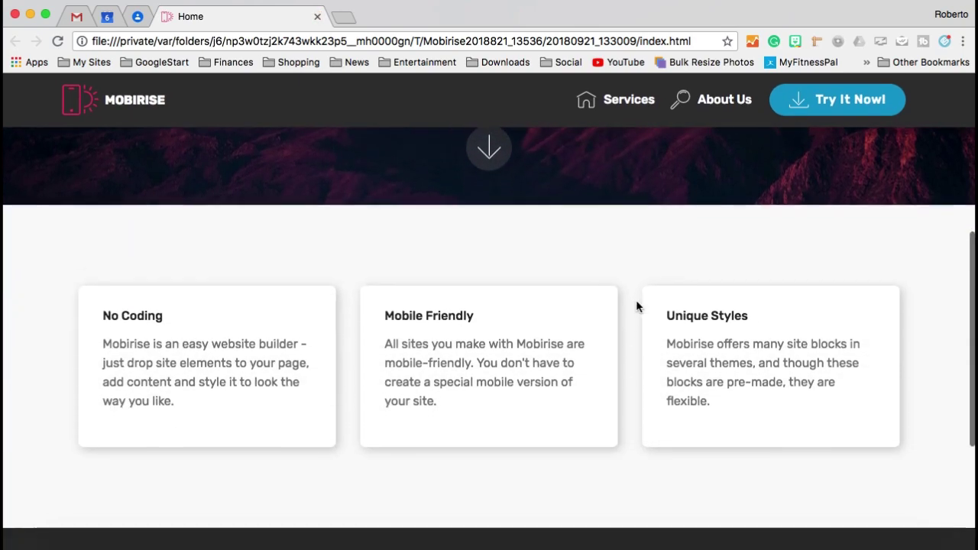
pyautogui.moveTo(973, 241)
pyautogui.mouseDown()
pyautogui.moveTo(305, 242)
pyautogui.moveTo(973, 244)
pyautogui.mouseUp()
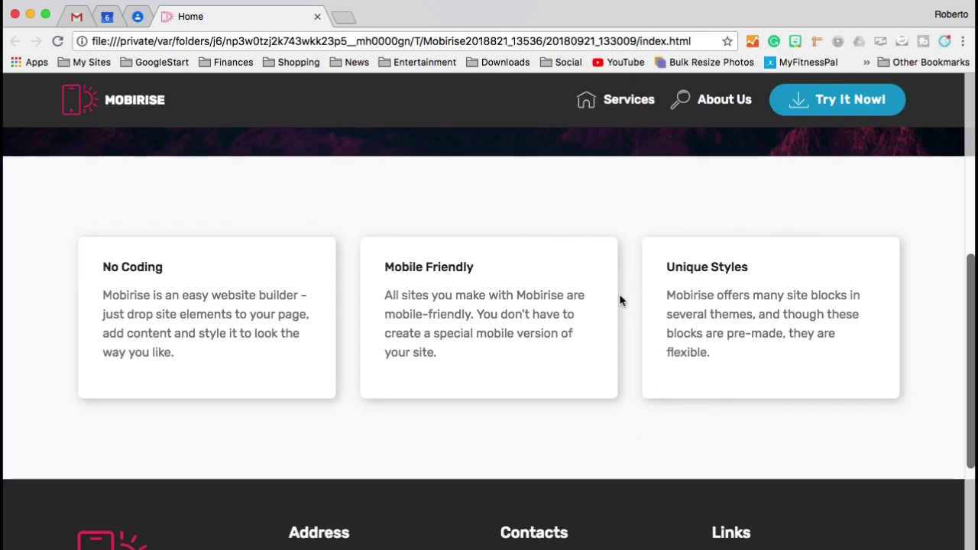
# Step: Look through the previewed page from the intro to the footer, examining how the three styled cards fit in
pyautogui.scroll(-5, 646, 420)
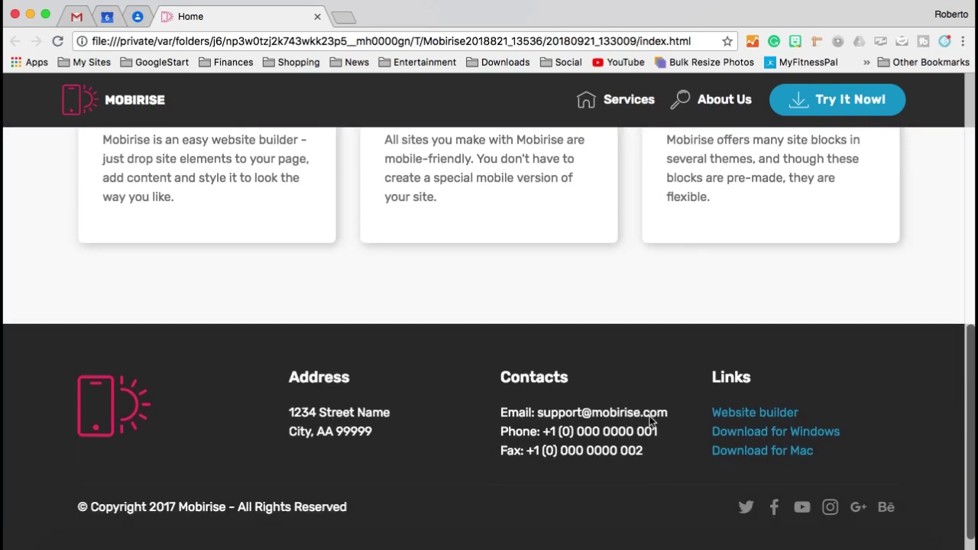
pyautogui.scroll(10, 651, 413)
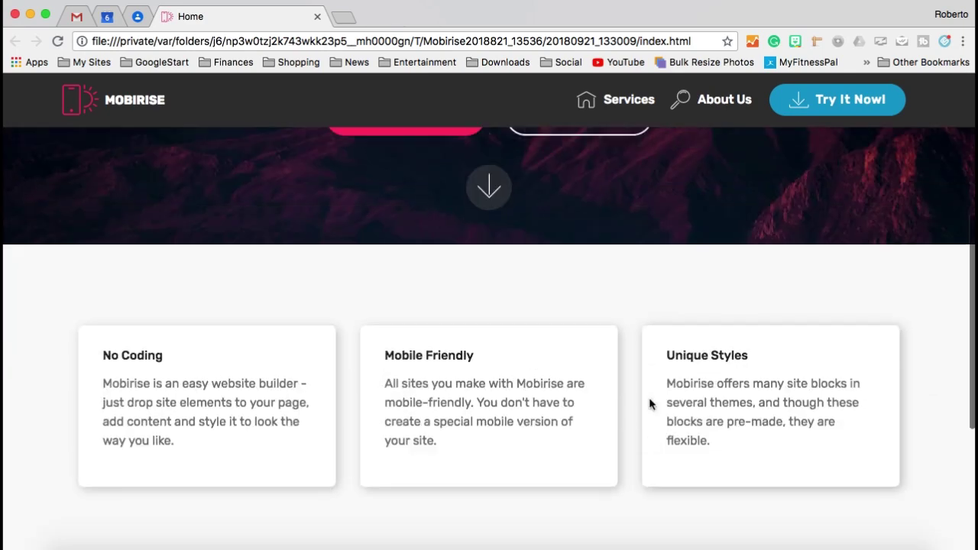
pyautogui.scroll(-2, 298, 333)
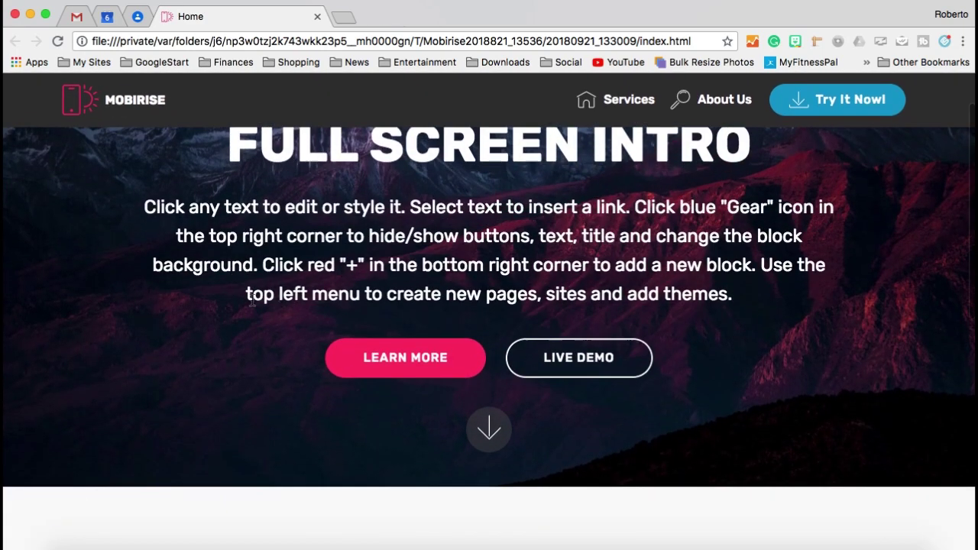
pyautogui.scroll(-9, 337, 331)
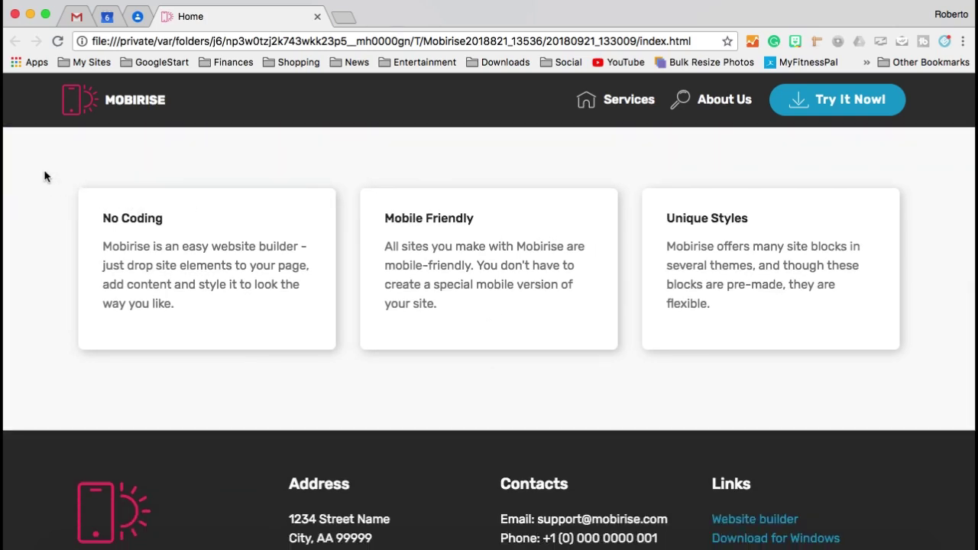
pyautogui.moveTo(76, 218); pyautogui.dragTo(743, 314)
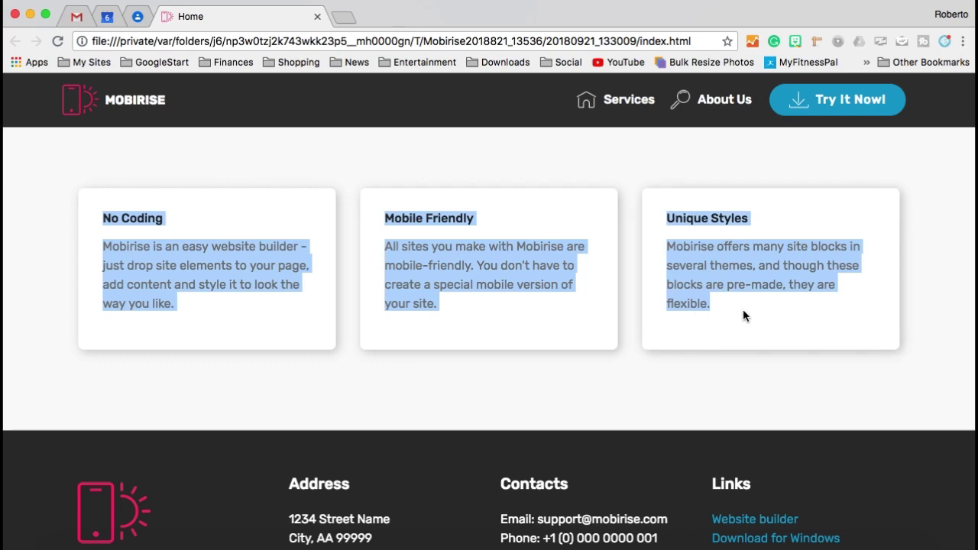
pyautogui.click(735, 393)
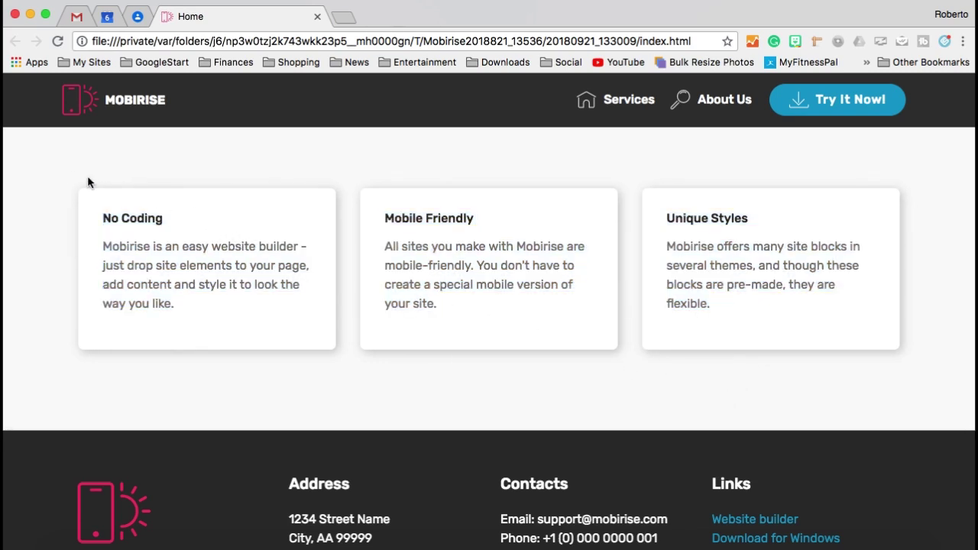
pyautogui.moveTo(61, 179); pyautogui.dragTo(365, 320)
pyautogui.click(711, 368)
pyautogui.scroll(5, 917, 350)
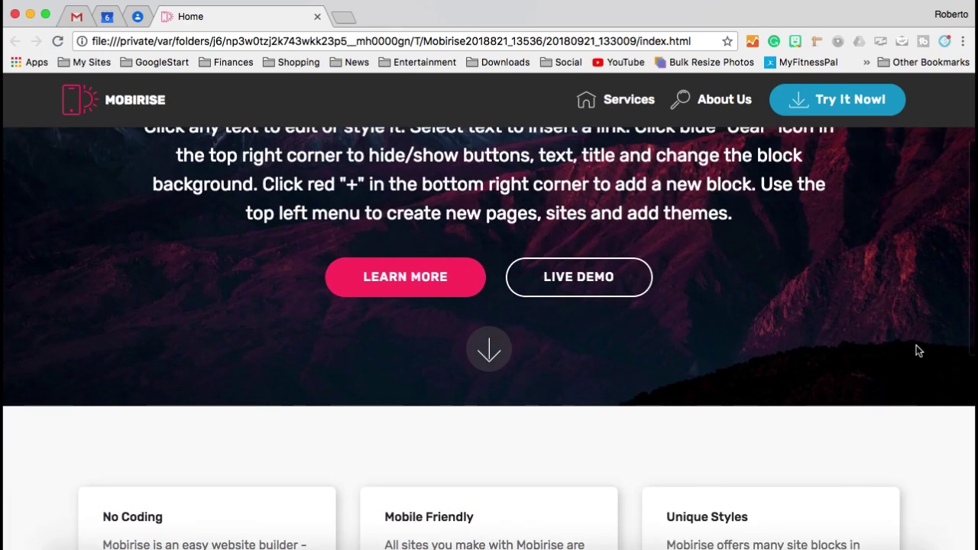
pyautogui.scroll(3, 919, 350)
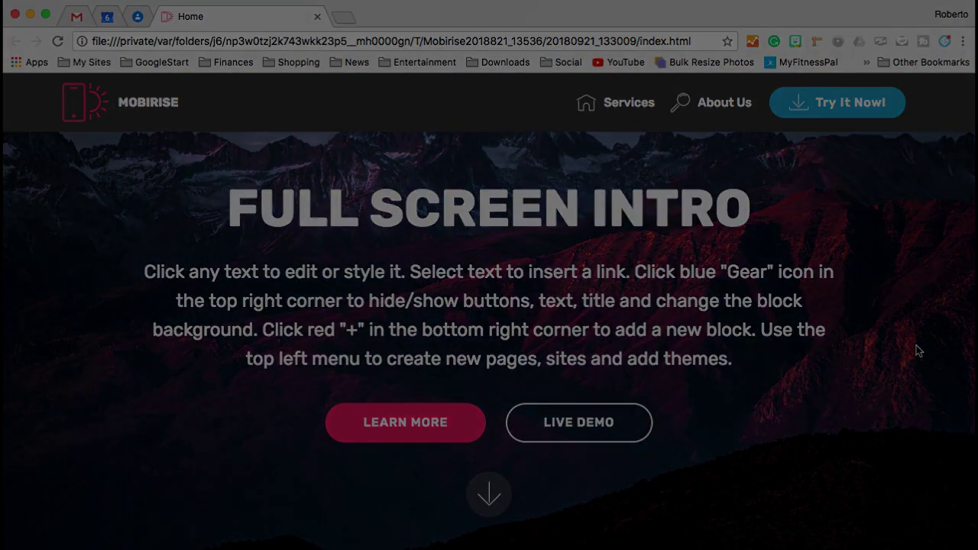